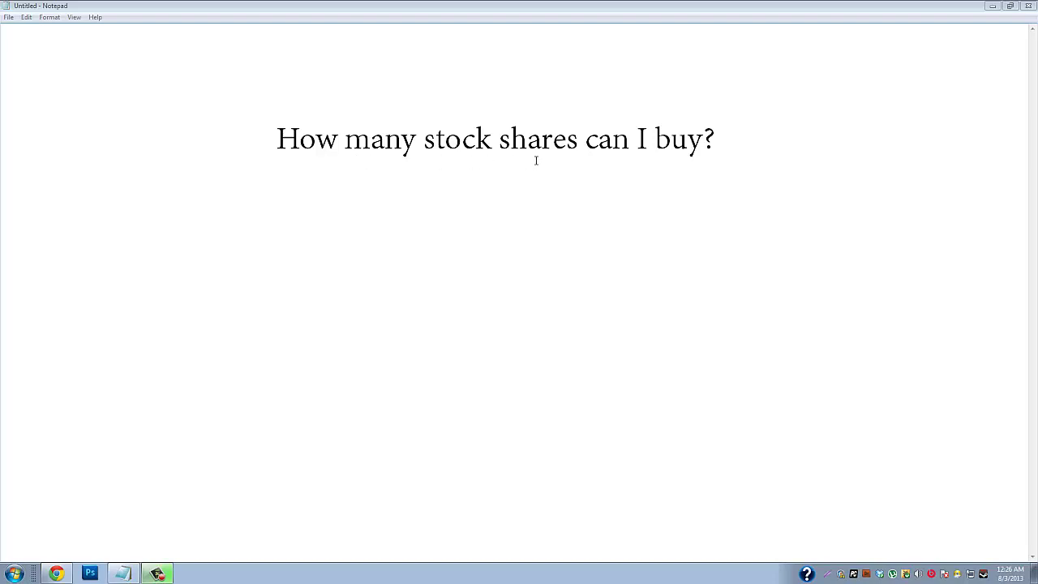
Add the line 'buy whatever number you like. capital / money' below the title
left_click(103, 228)
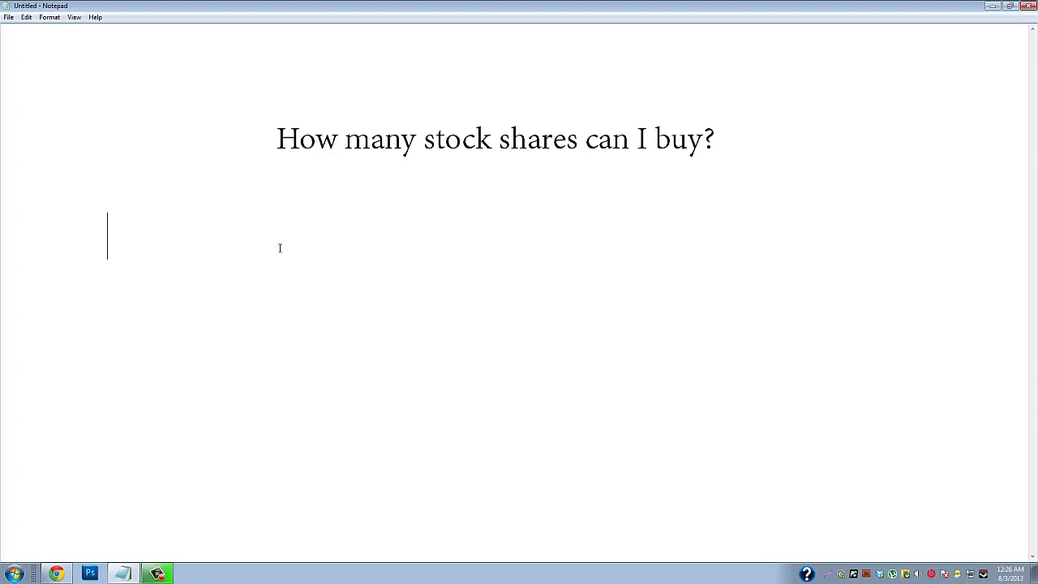
type("buy wh")
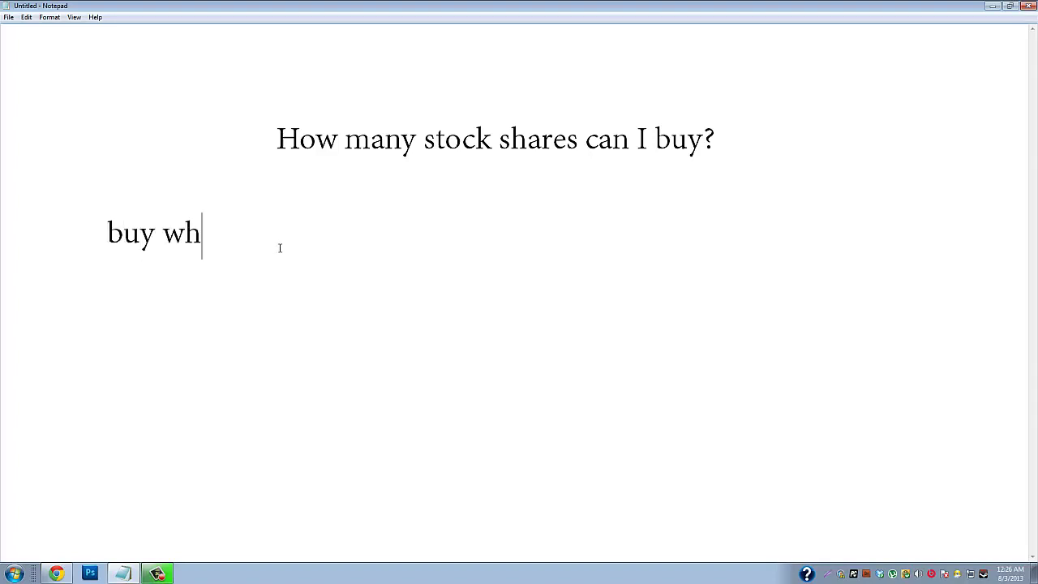
type("atever number")
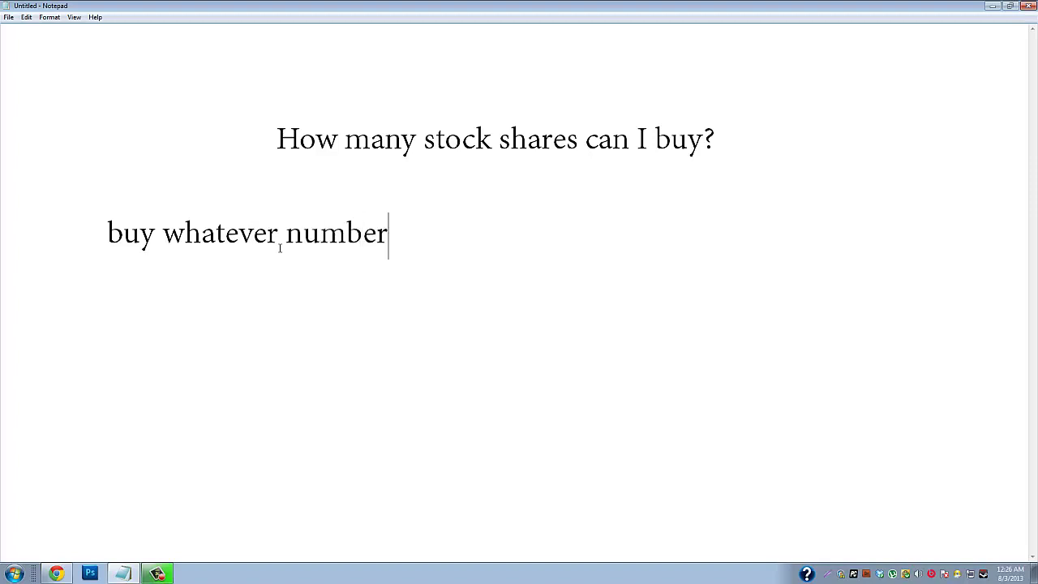
type(" you like")
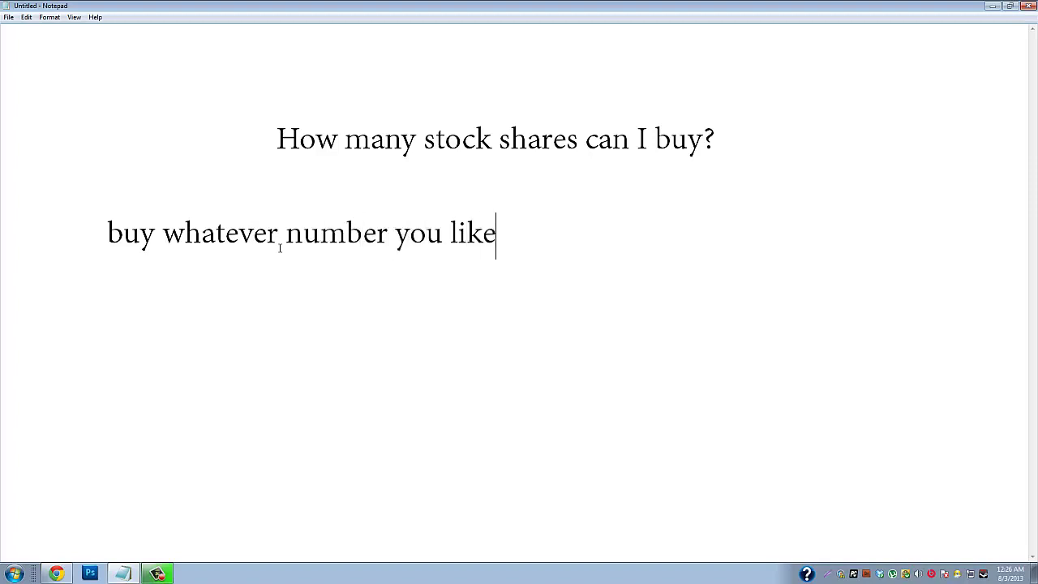
type(".")
type(" cap")
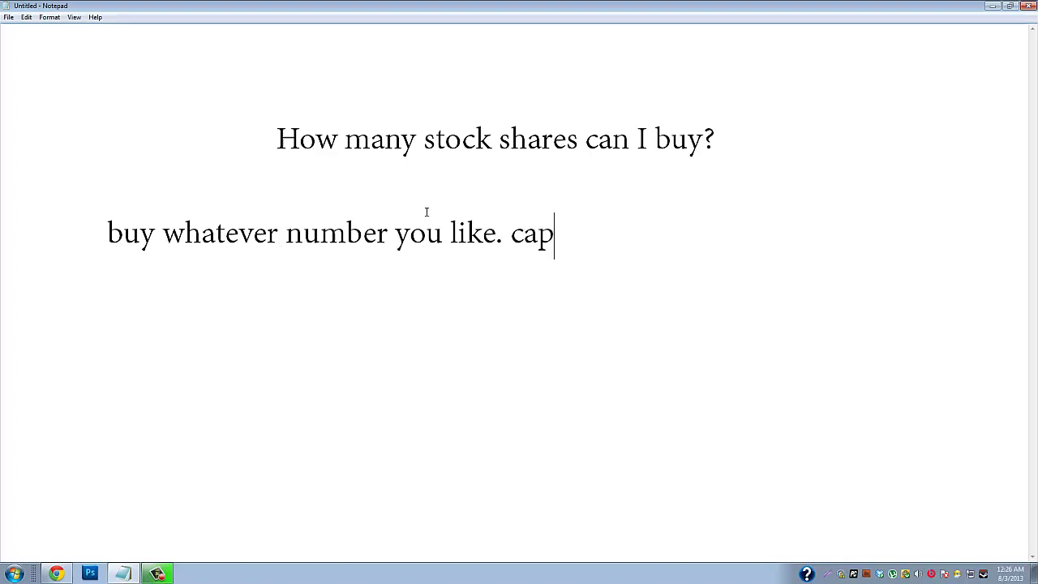
type("ital")
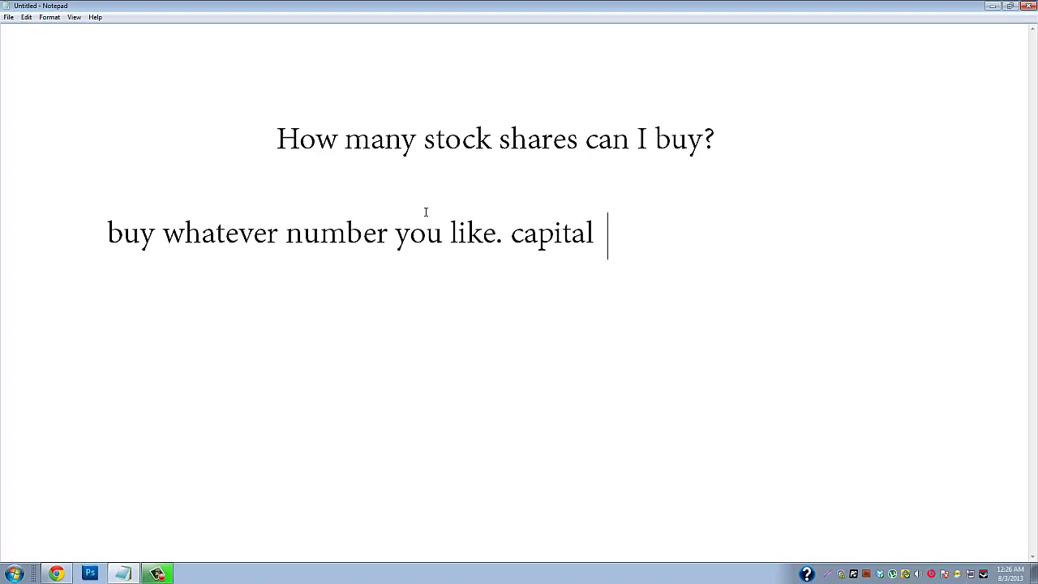
type("  money")
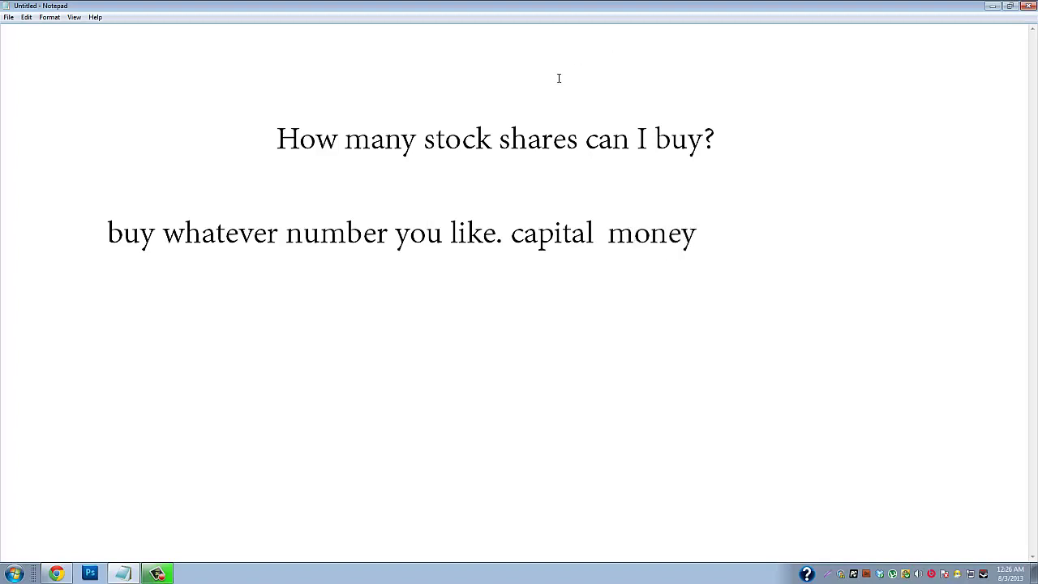
left_click(600, 233)
type("/")
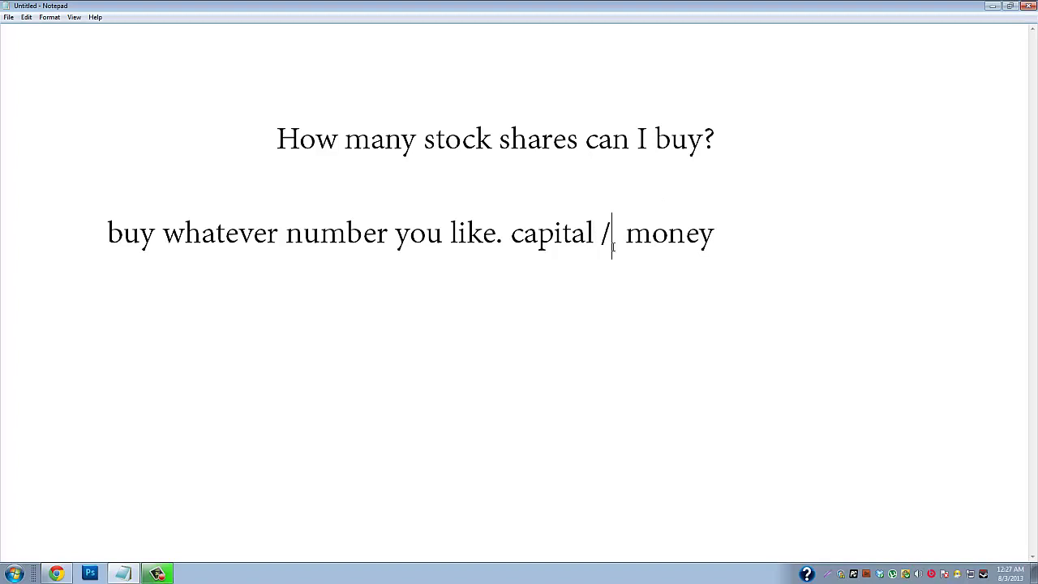
Add a new line '100 shares standard lot 1 share'
left_click(720, 232)
key("Return")
type("100 ")
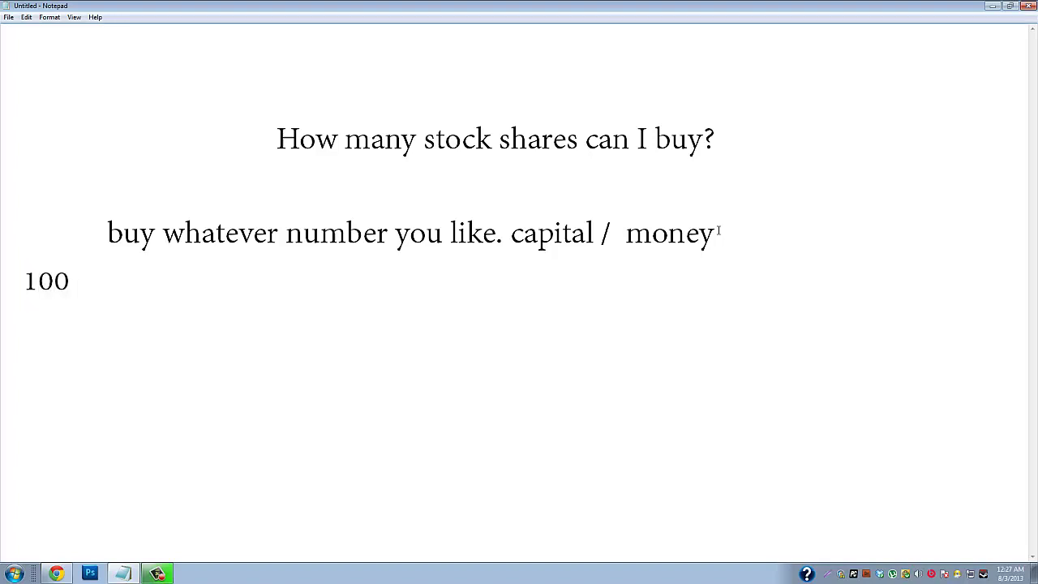
type("shares")
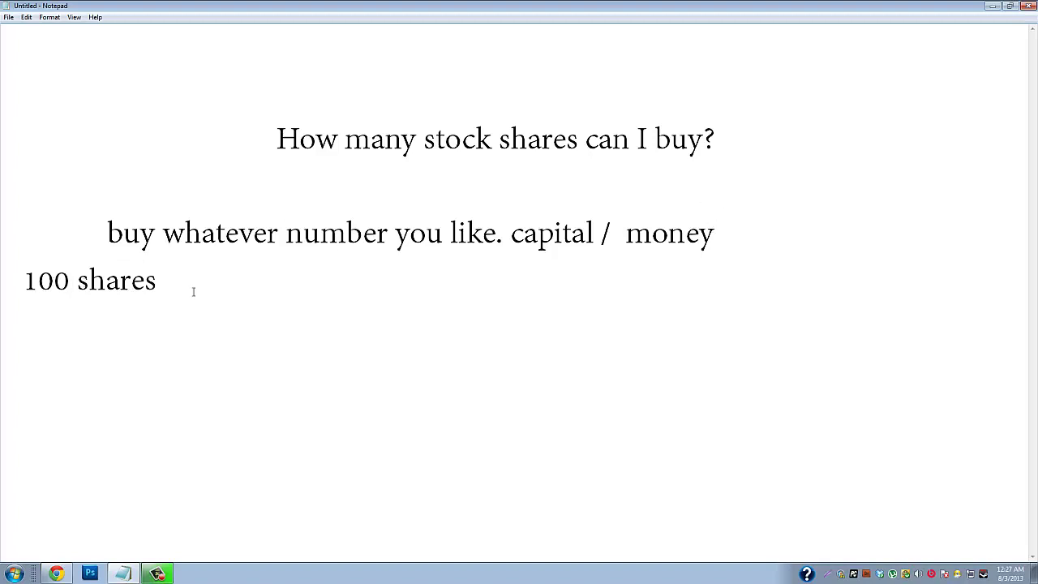
type(" sta")
type("ndard ")
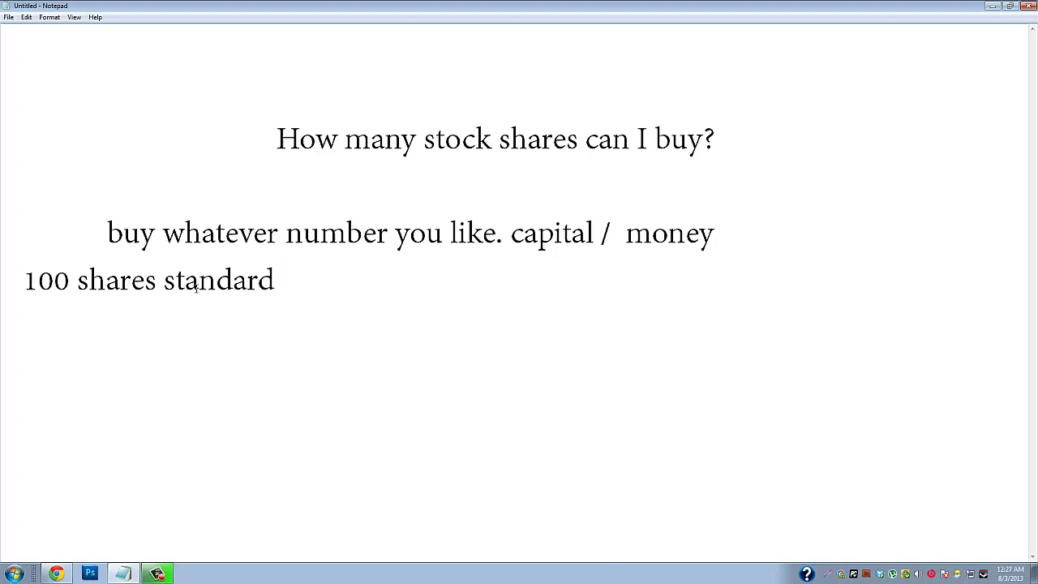
type("lot ")
type("  1 s")
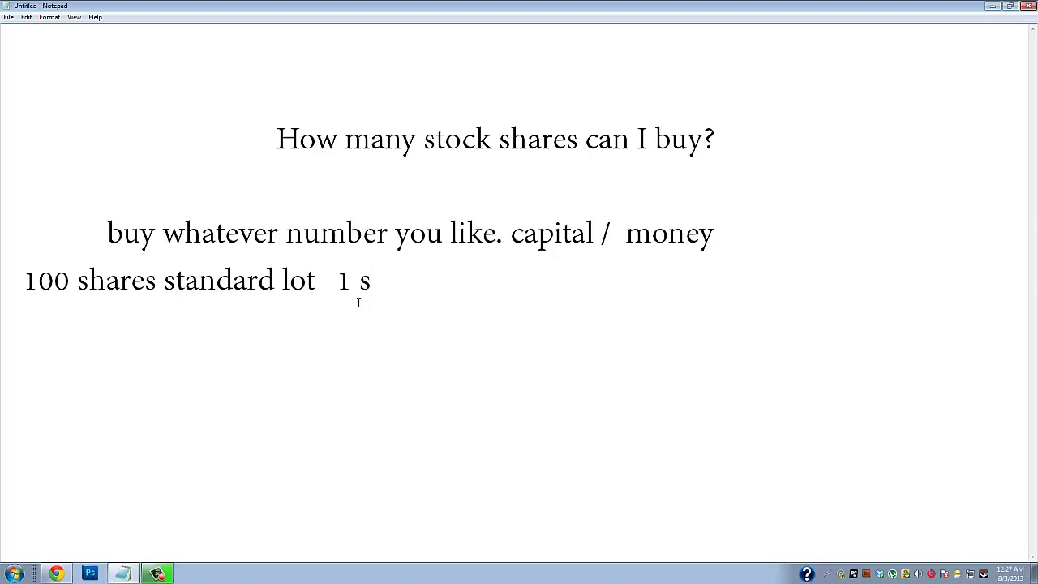
type("hare")
Move '1 share' to its own line as 'penny stocks 0.0025 1/4 of a cent', then add '4 shares 0.01 1 cent'
key("Left")
key("Left")
key("Left")
key("Return")
key("Return")
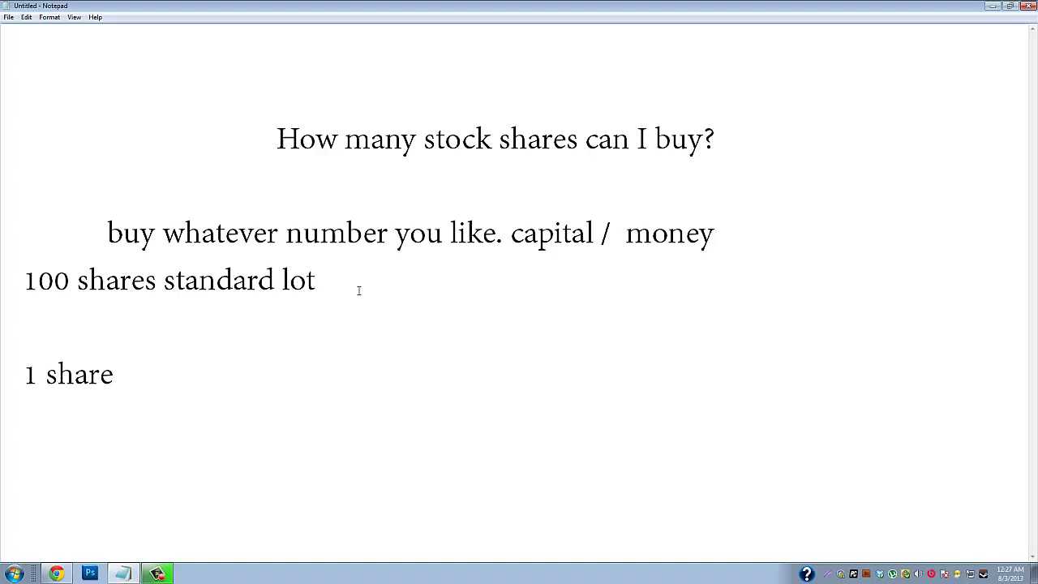
key("BackSpace")
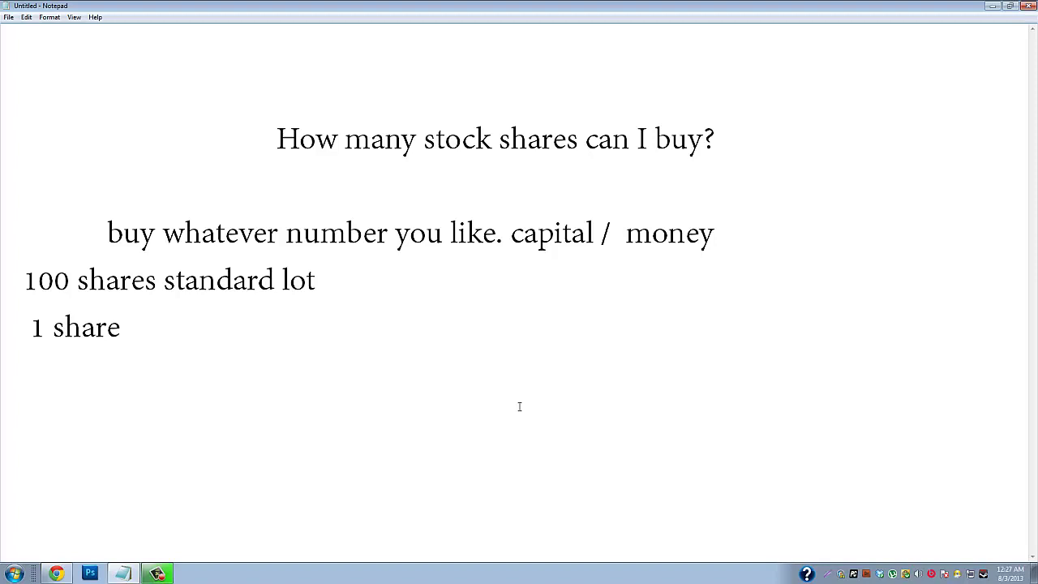
type("penny stoc")
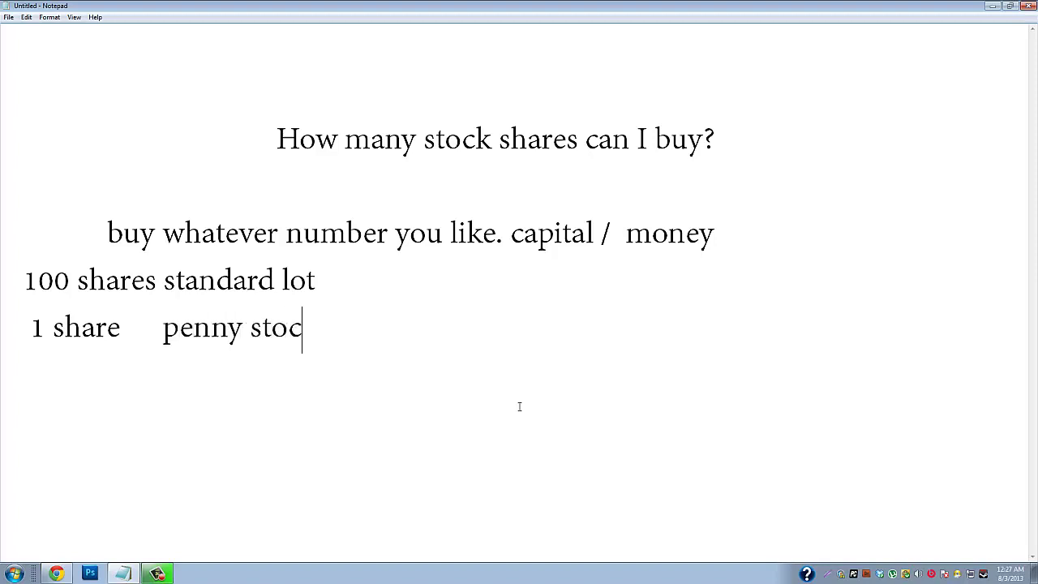
type("ks 0")
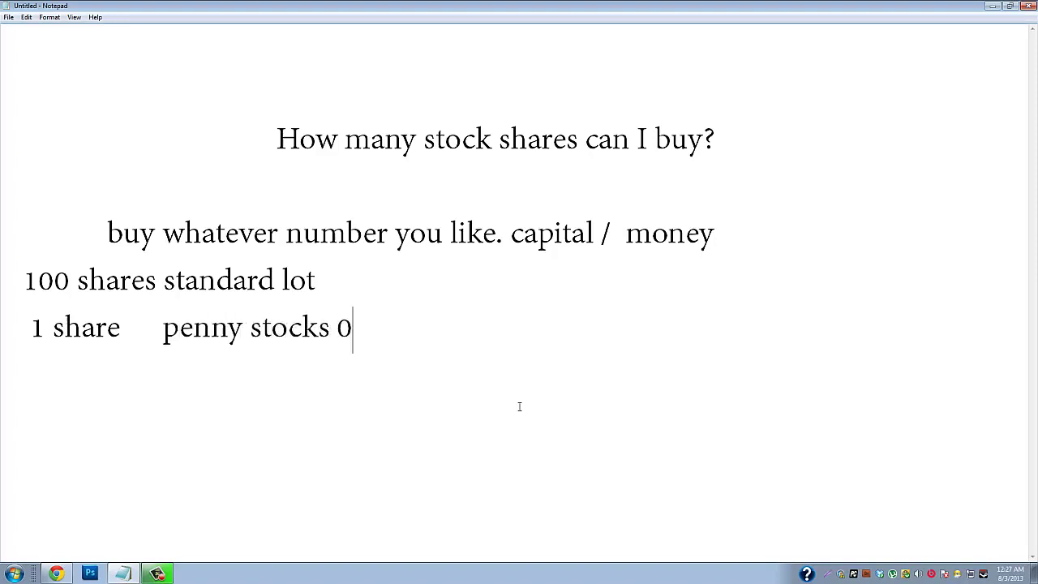
type(".00")
type("25")
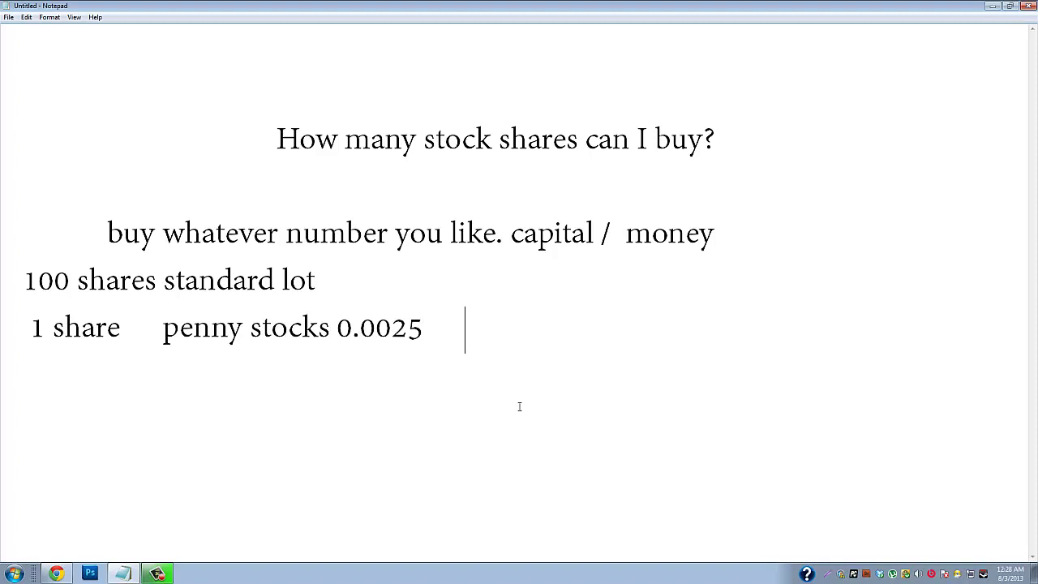
type("     1")
type("/4")
type(" of a cen")
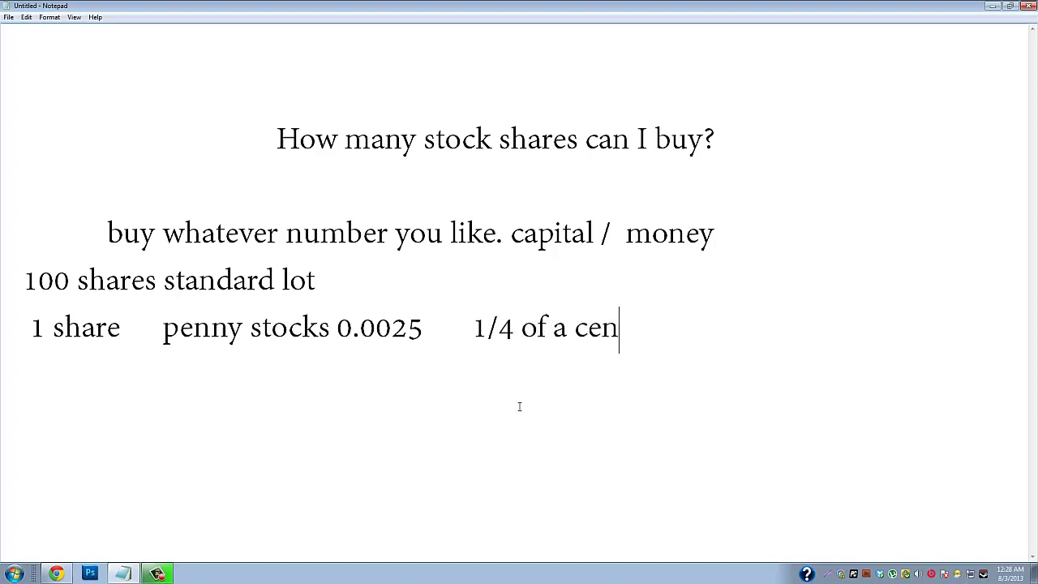
type("t")
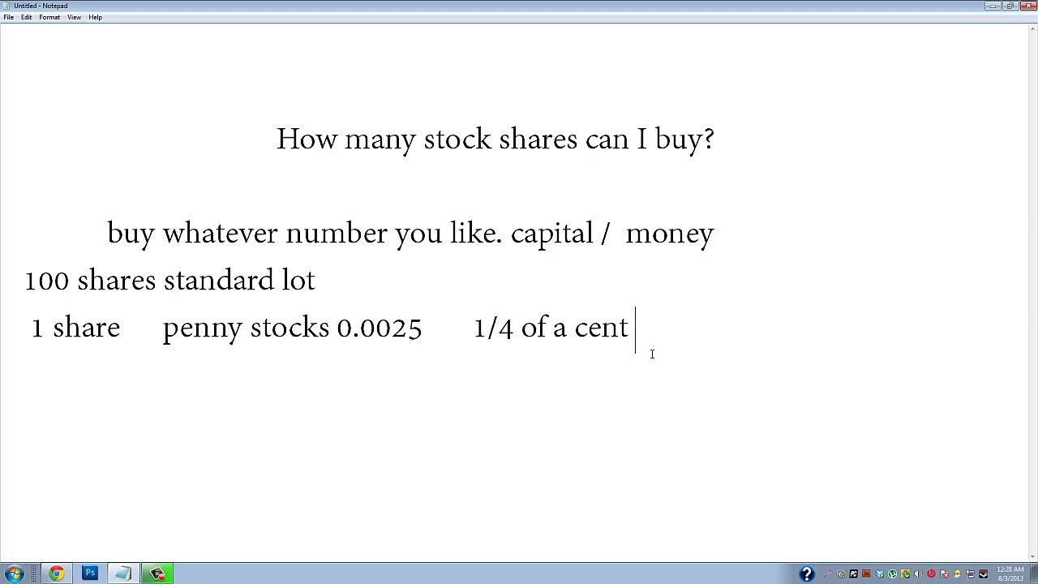
key("Return")
type("4 ")
type("shares ")
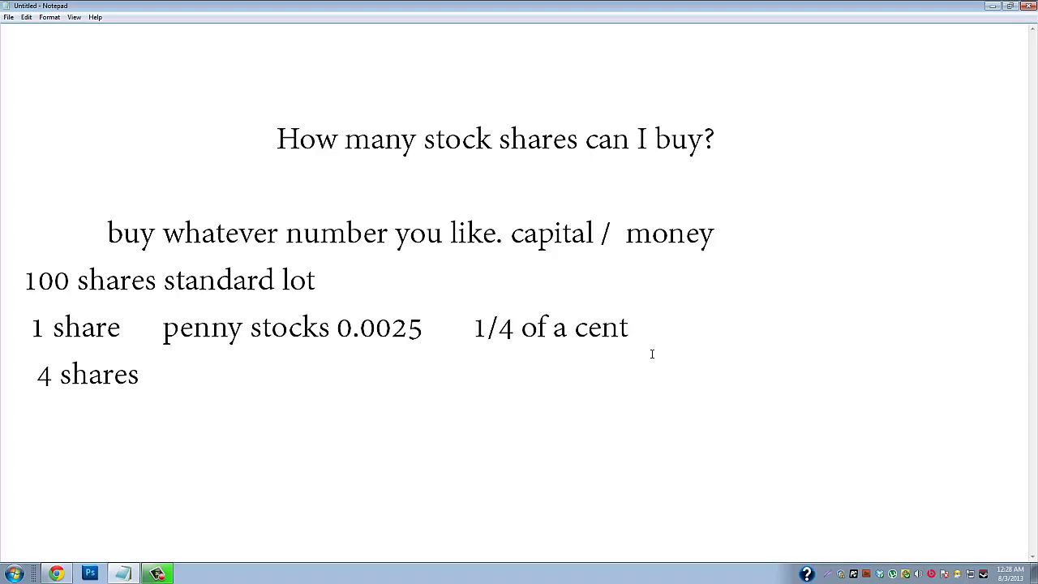
type(" 0.0")
type("1")
type("     1 cen")
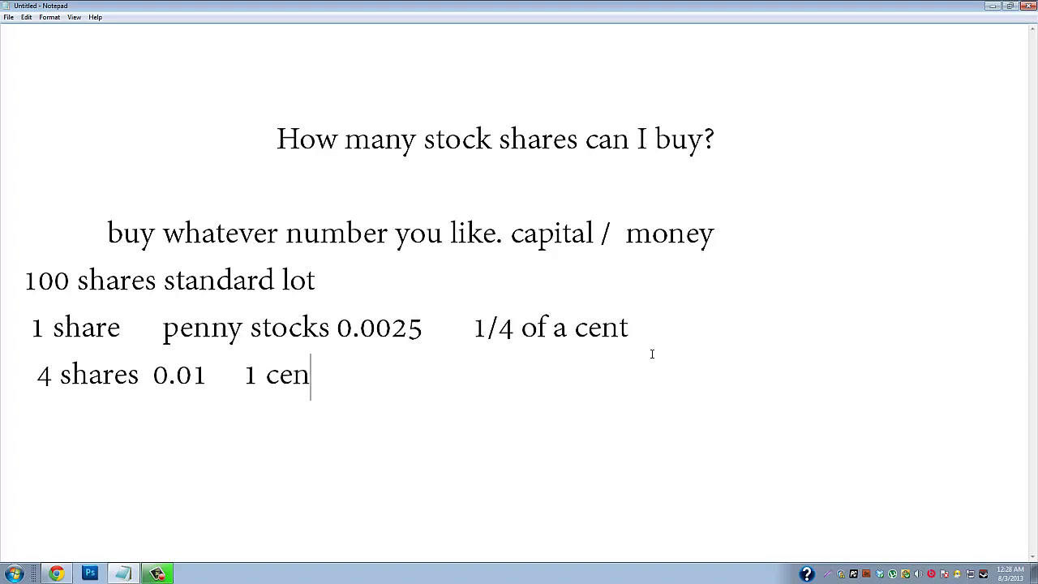
type("t")
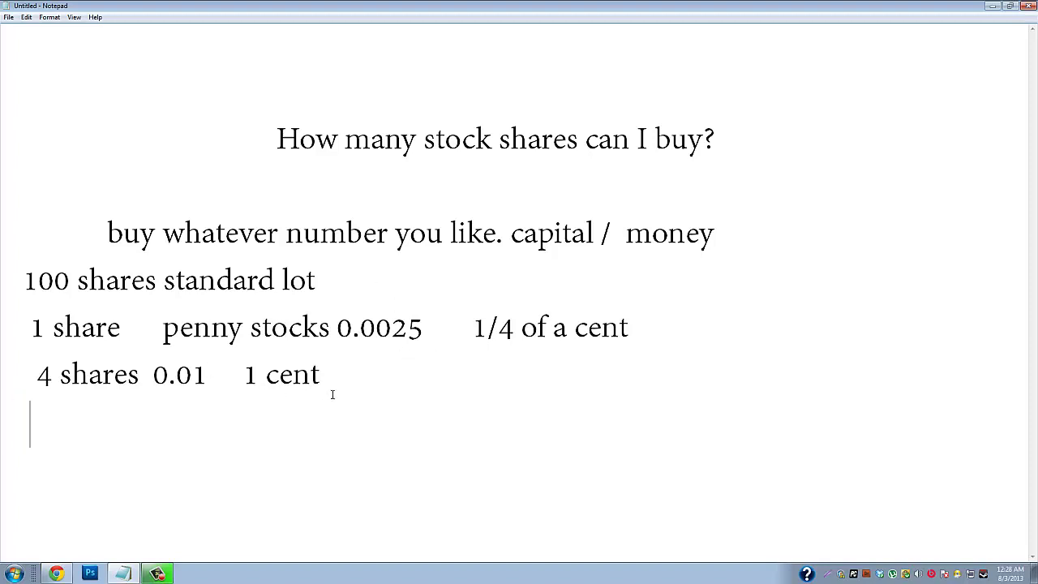
Add '1 share of berkshire hathaway of warren buffet', correcting the 'baffet' typo
type("1 ")
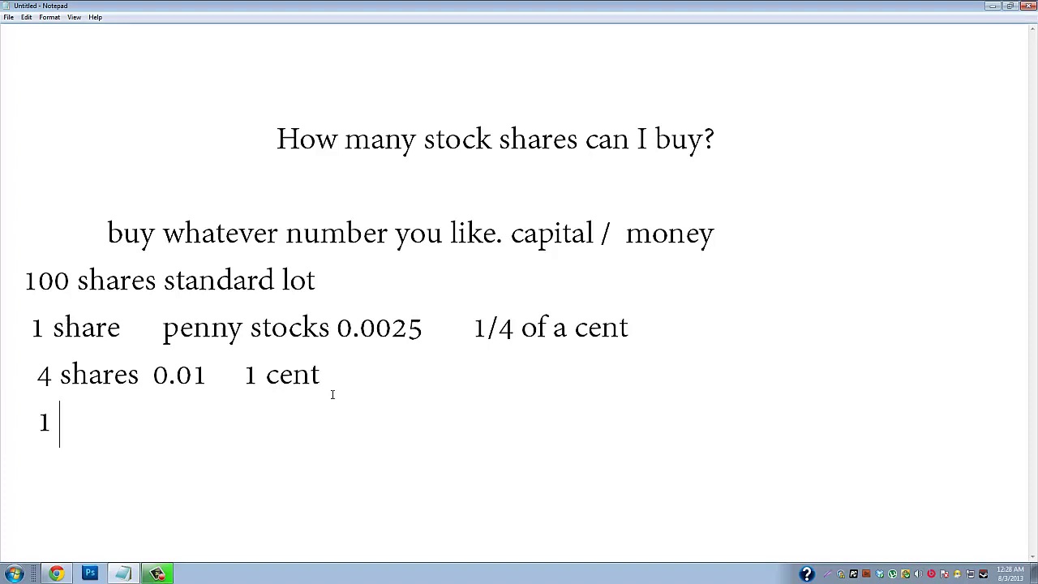
type("share of berk")
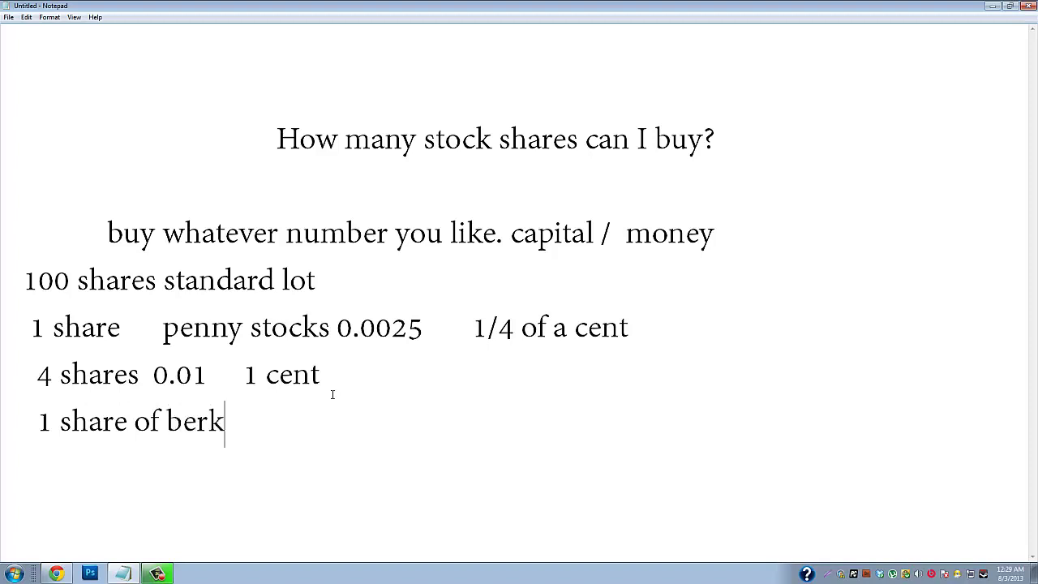
type("shire ")
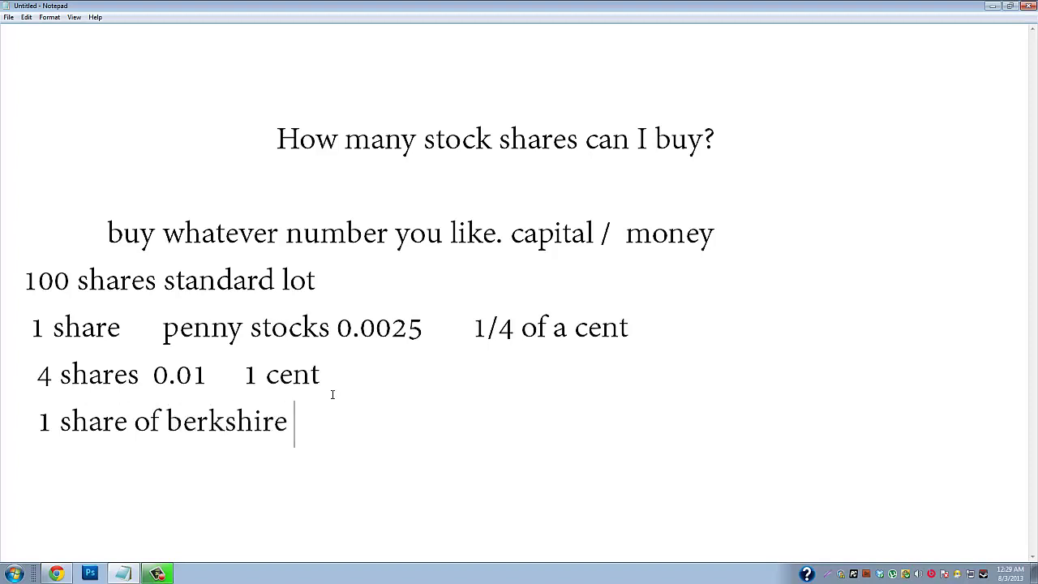
type("hathaway ")
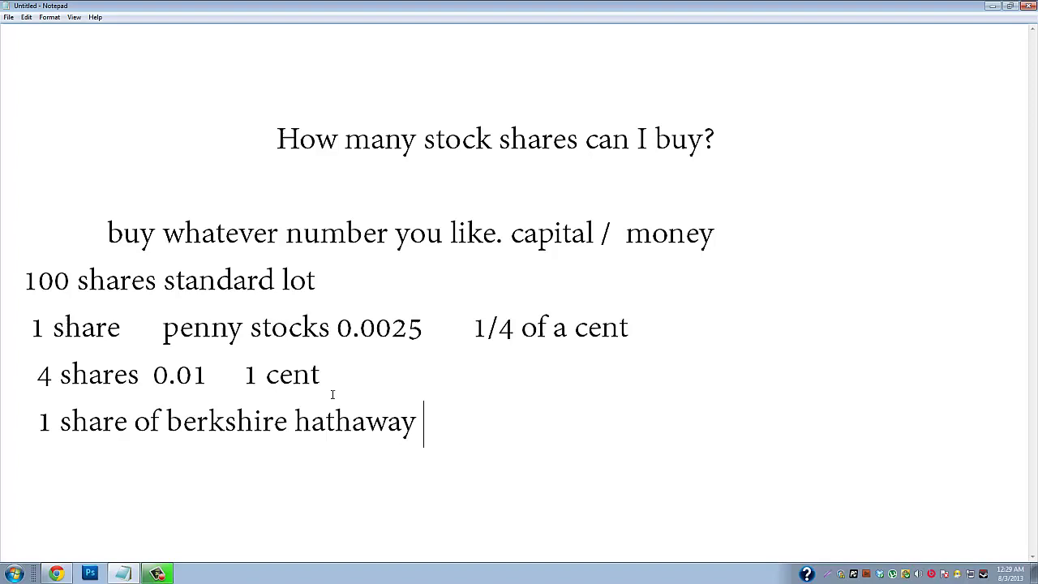
type("of")
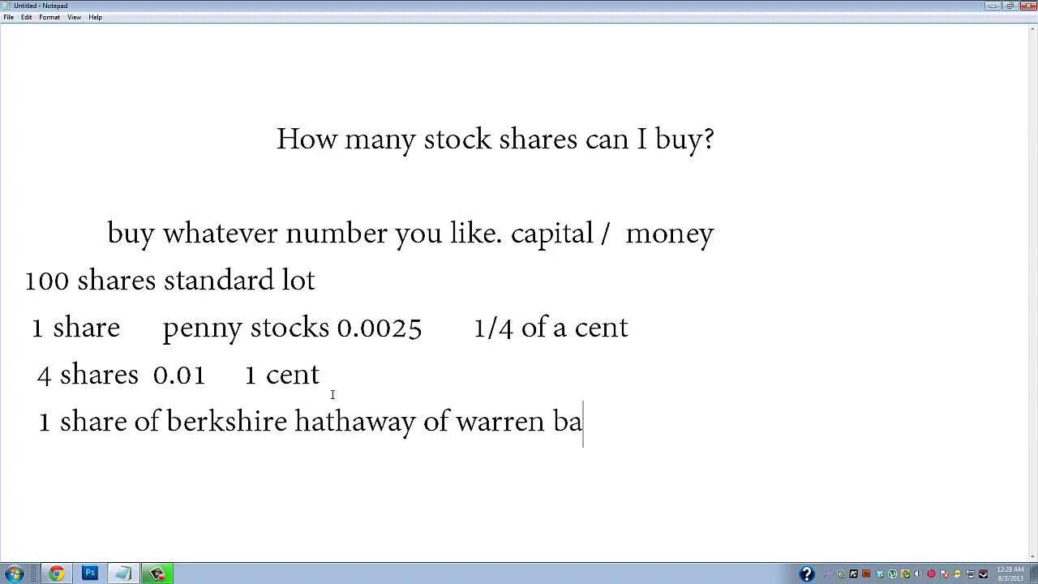
type("ffet")
left_click(584, 422)
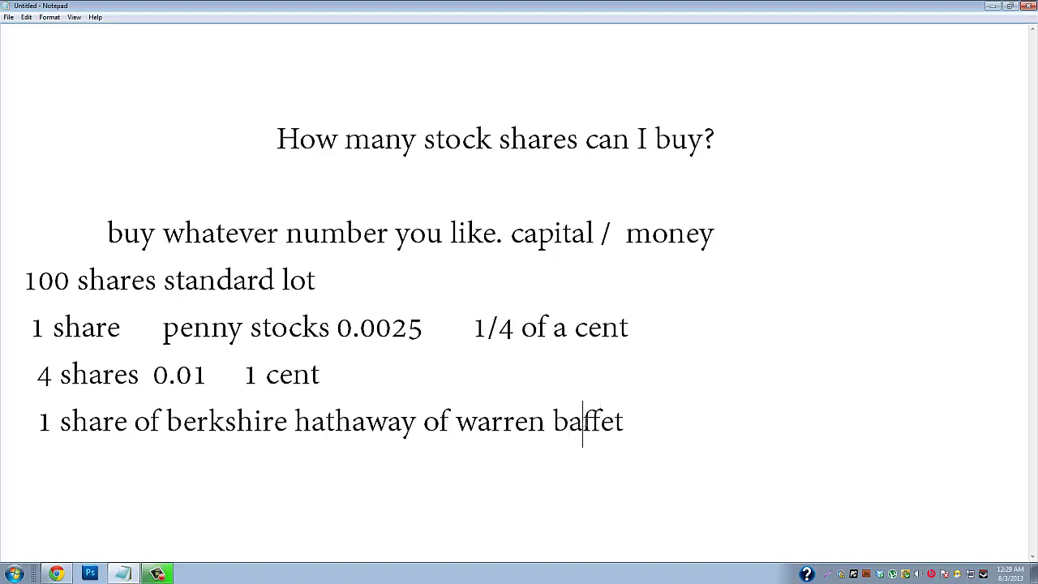
key("BackSpace")
type("u")
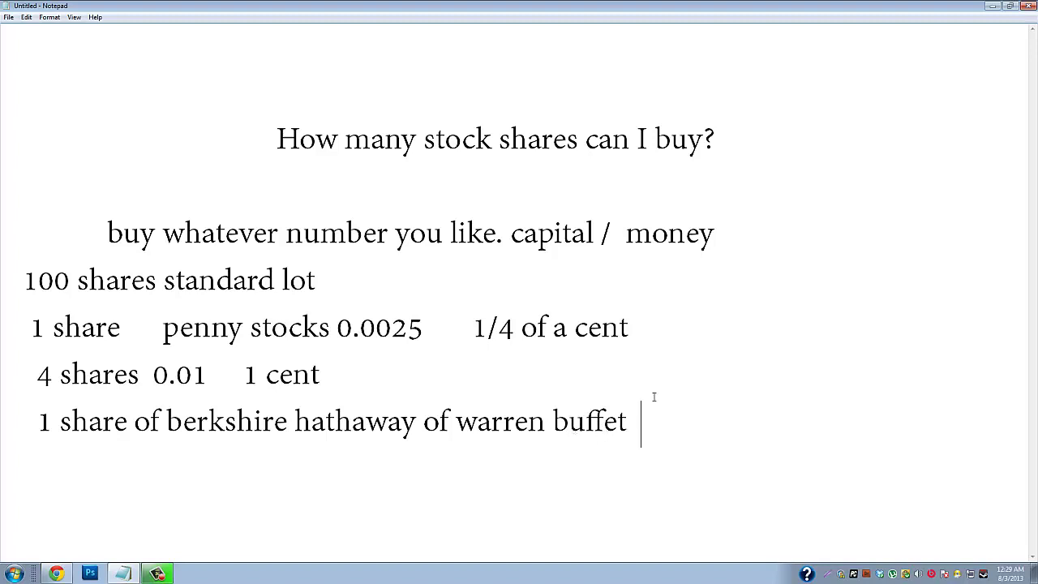
Load the Berkshire Hathaway Cl A (BRKA) chart on freestockcharts.com, then return to Notepad
left_click(56, 574)
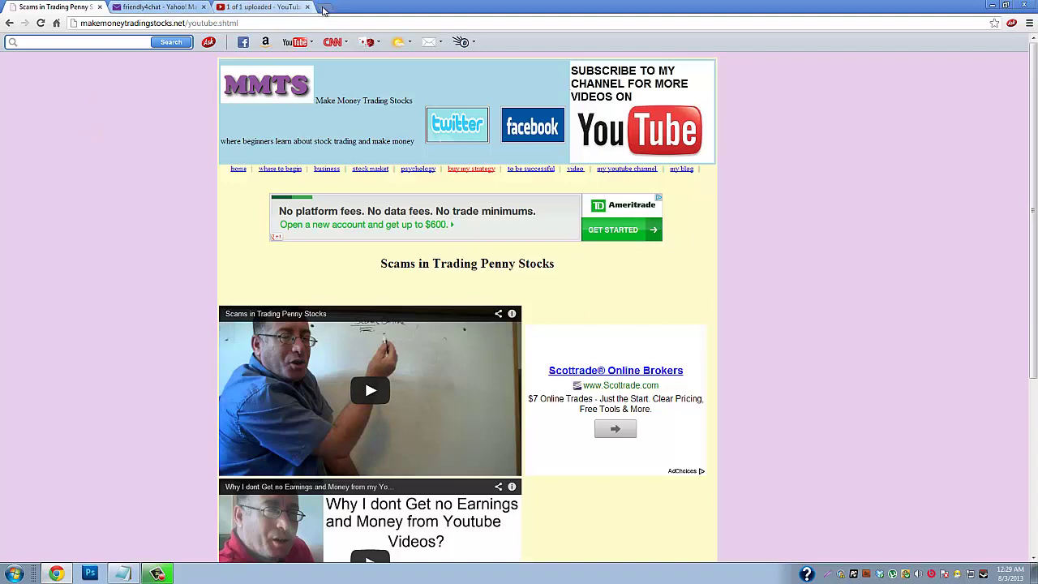
left_click(325, 6)
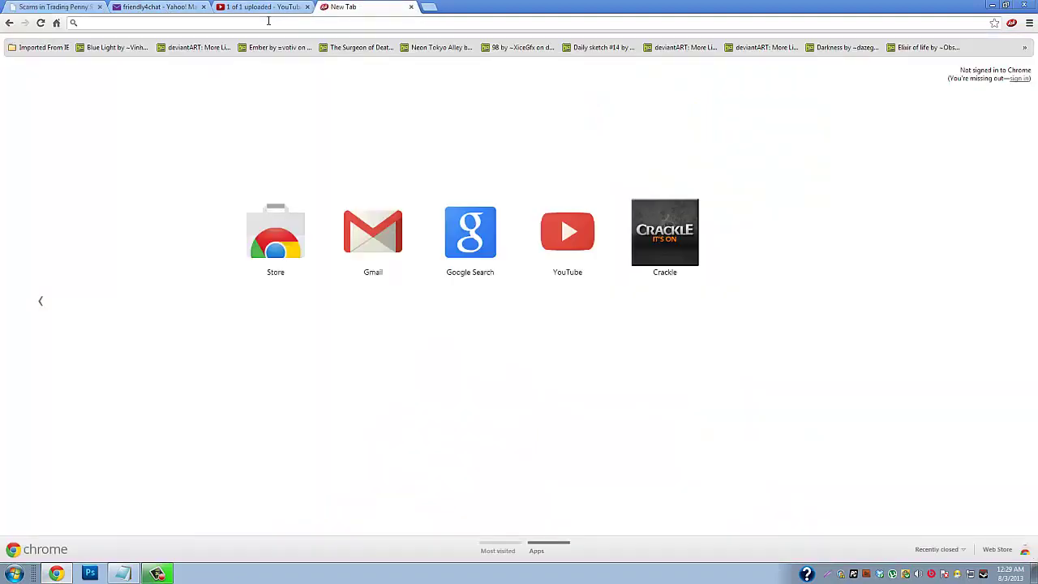
type("freestockcharts.com")
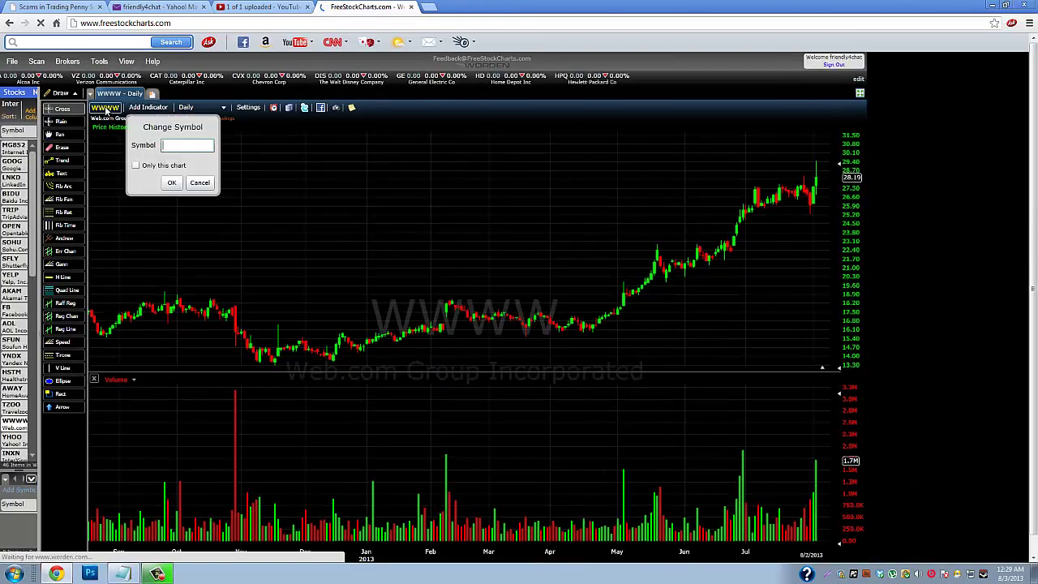
type("br")
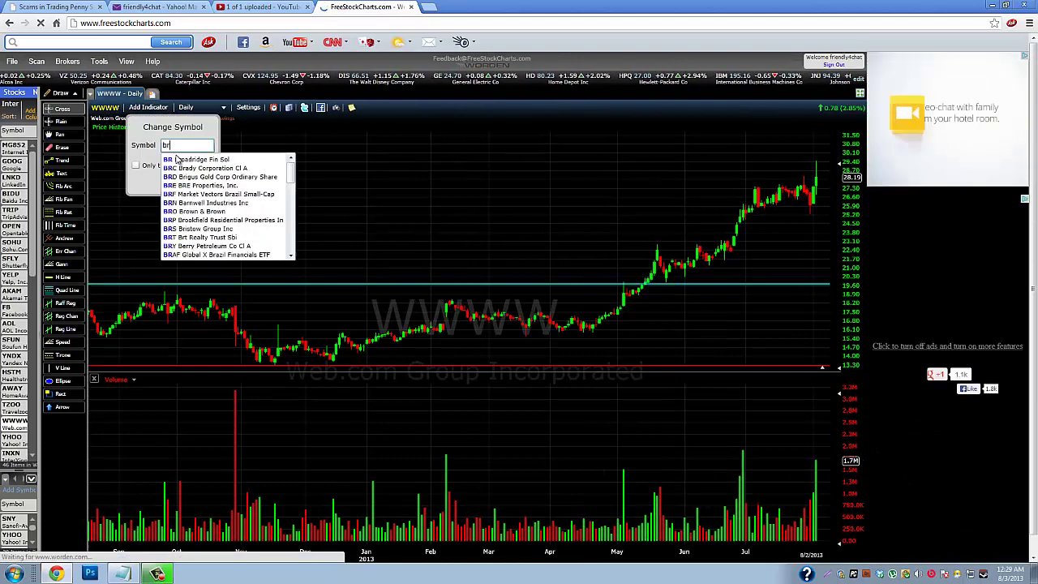
type("k")
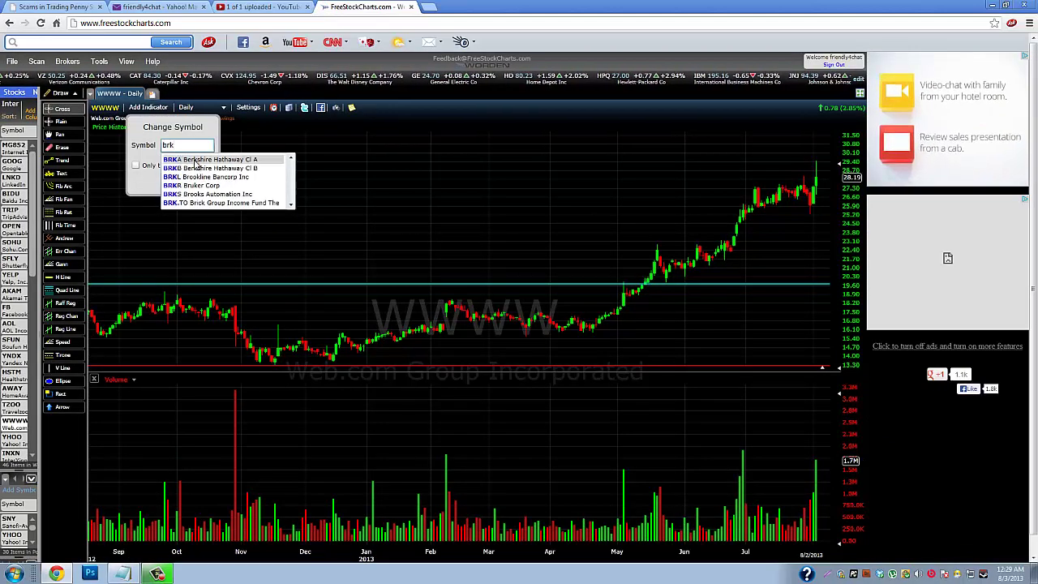
left_click(196, 160)
left_click(174, 179)
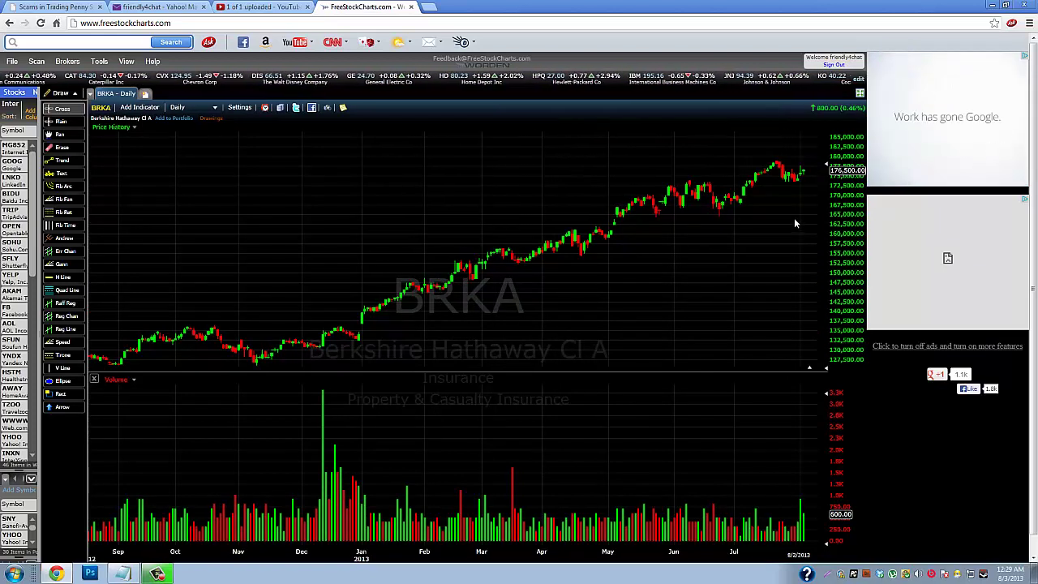
left_click(114, 572)
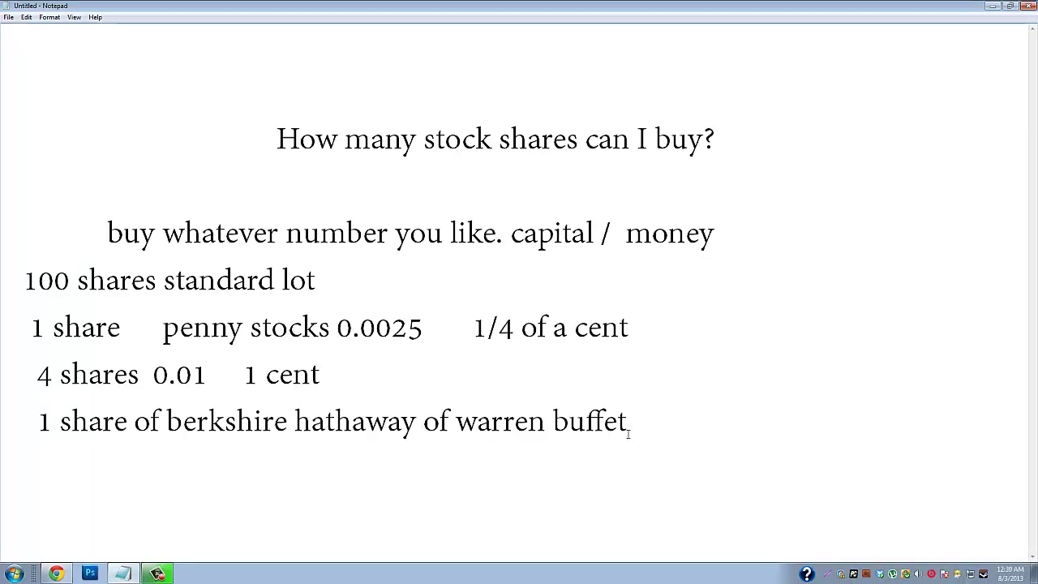
Append the Berkshire share price 176,500 to the warren buffet line
type("   1")
type("76")
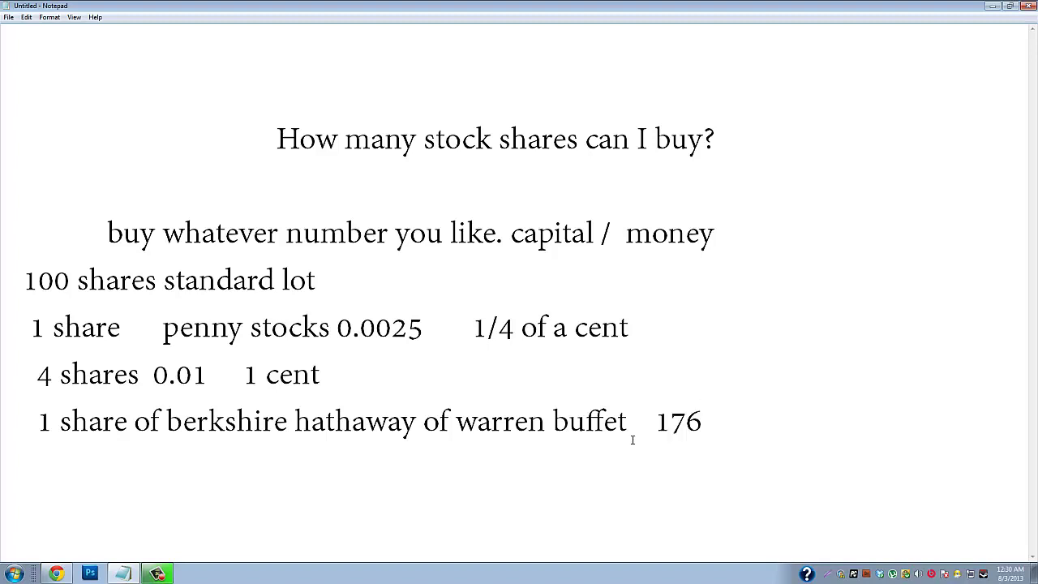
type("500")
left_click(701, 428)
type(",")
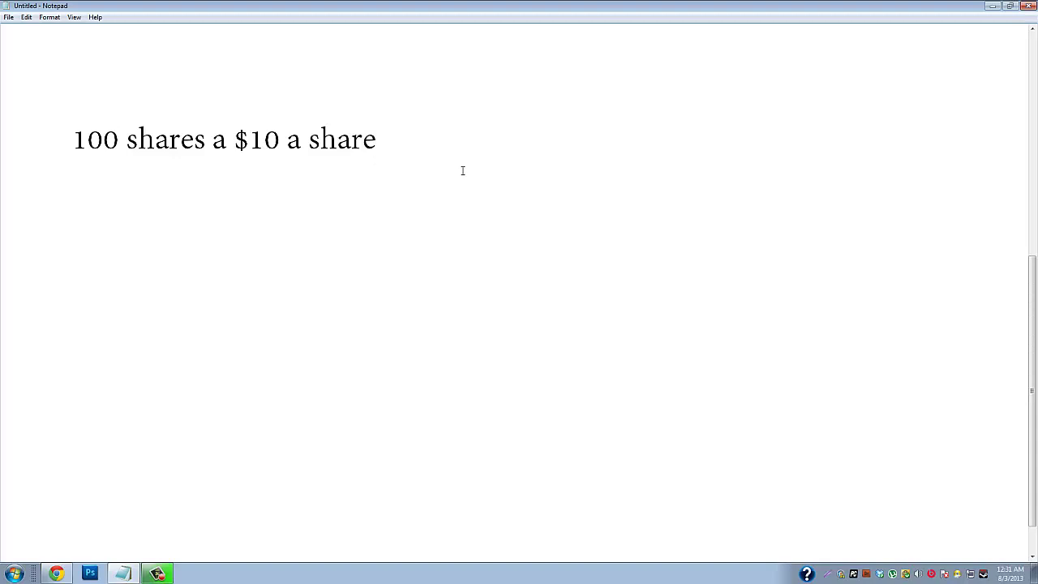
Add lines '100 shares a $10 a share $1000' and '1000 shares a $10 a share $10,000'
type("$100")
type("0")
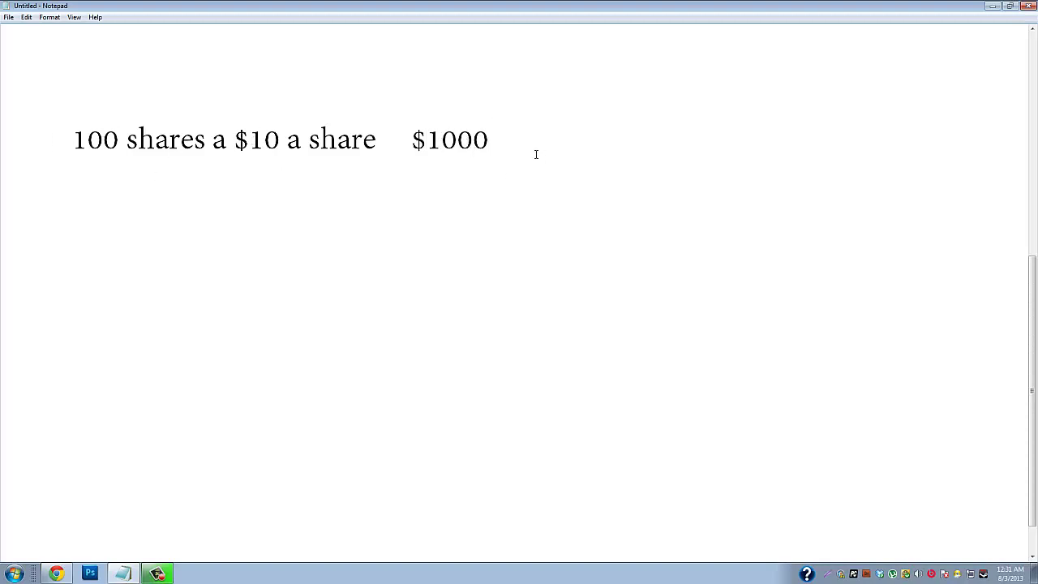
key("Return")
type("1000")
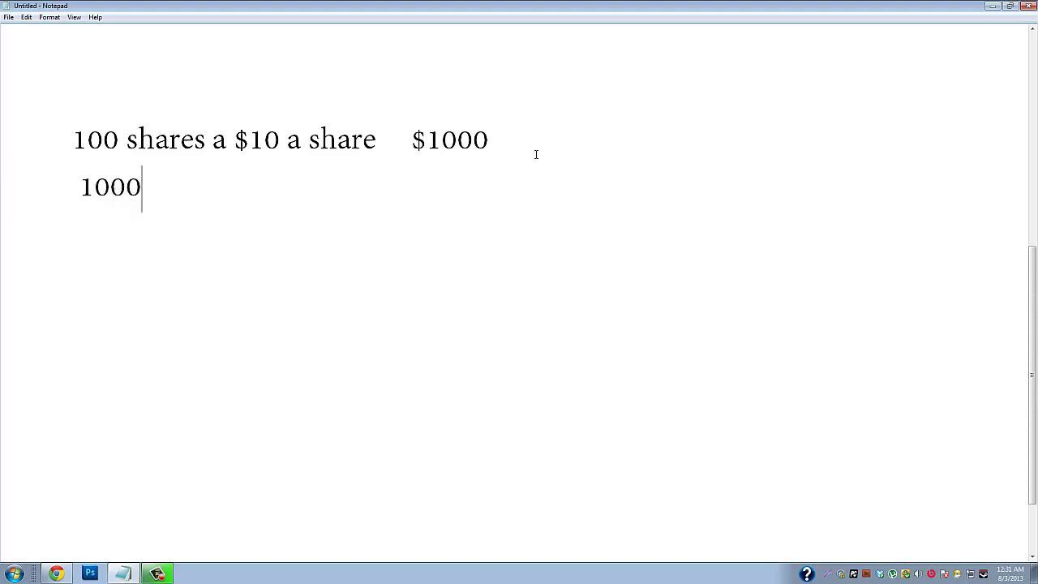
type(" share")
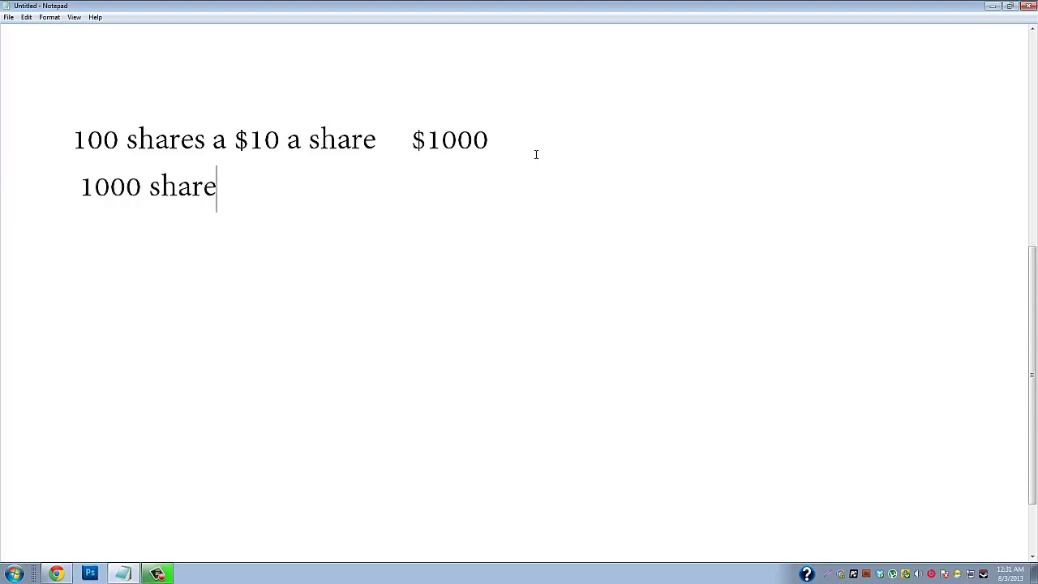
type("s a ")
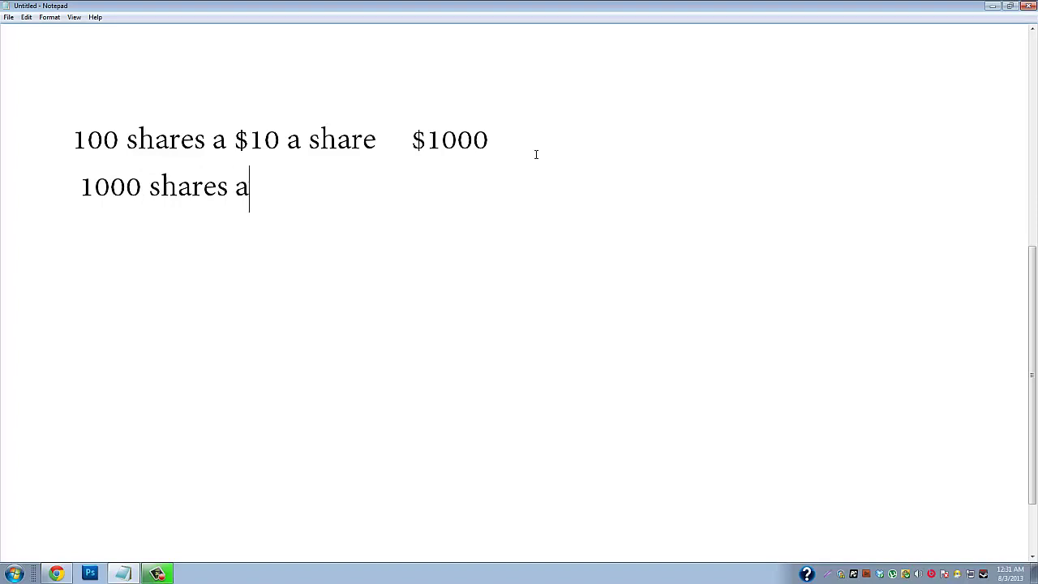
type("$")
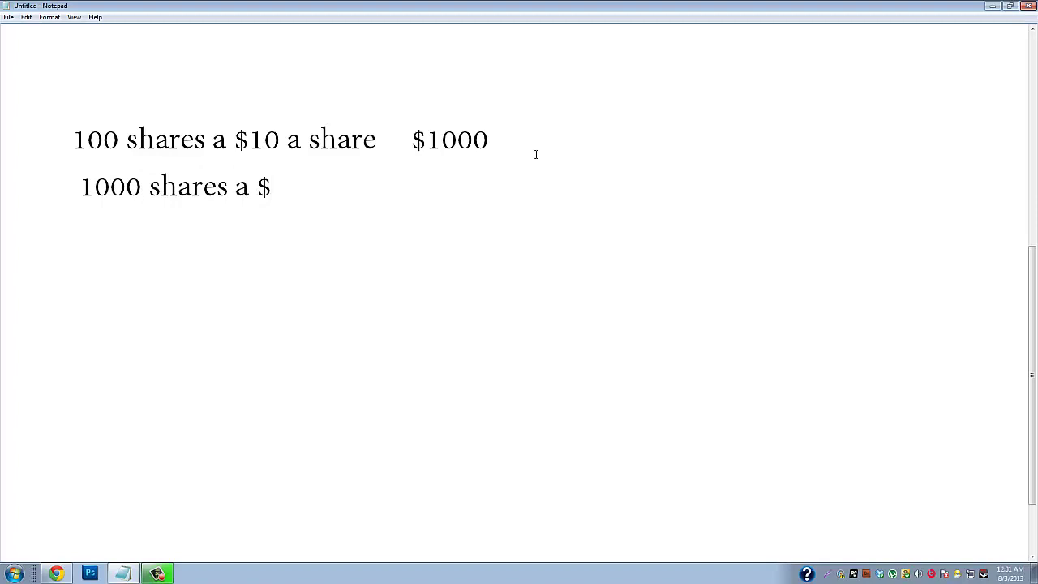
type("10 a")
type(" share")
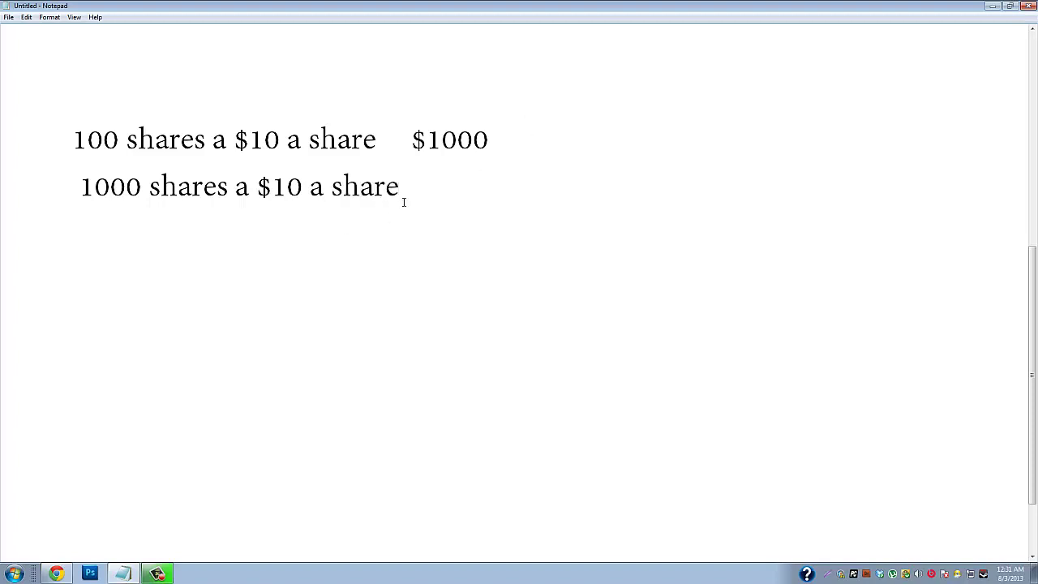
type(" $")
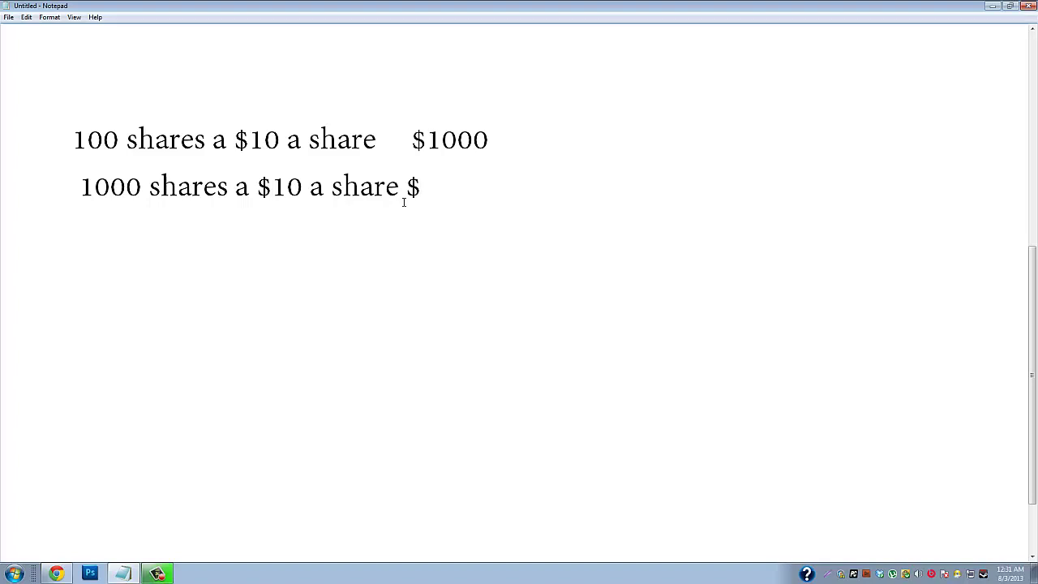
type("10000")
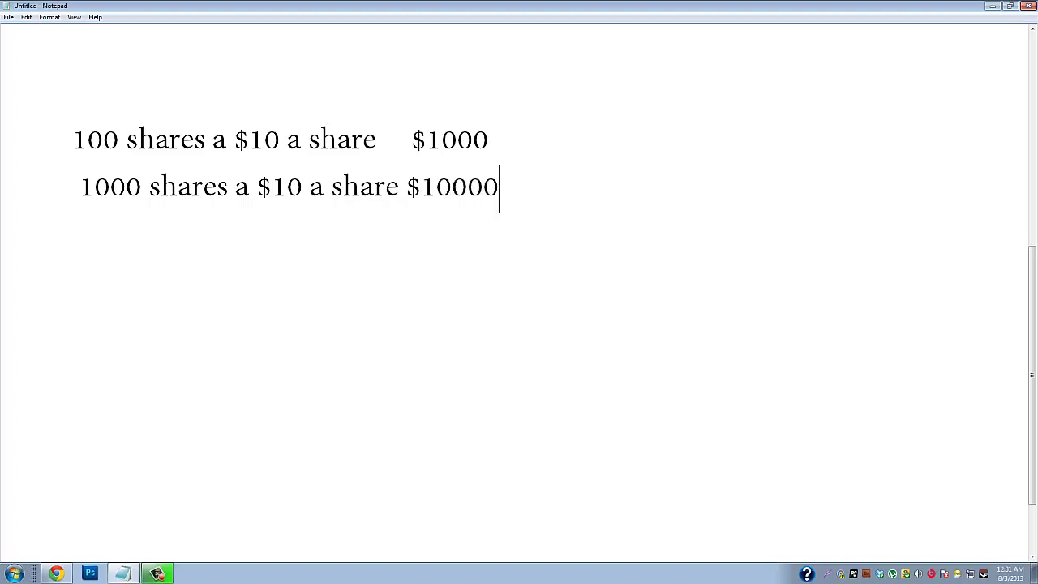
left_click(454, 183)
type(",")
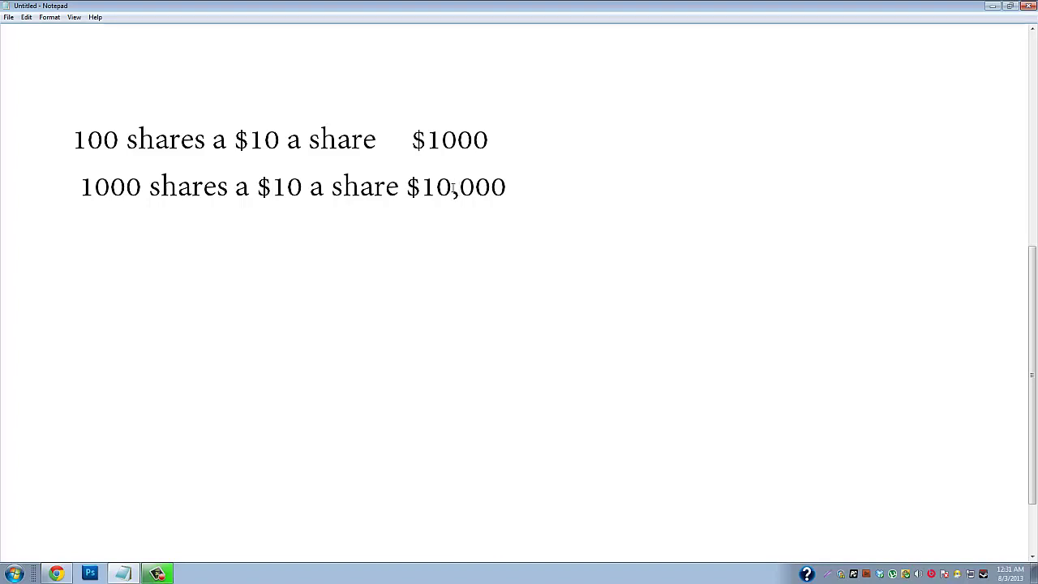
left_click(499, 136)
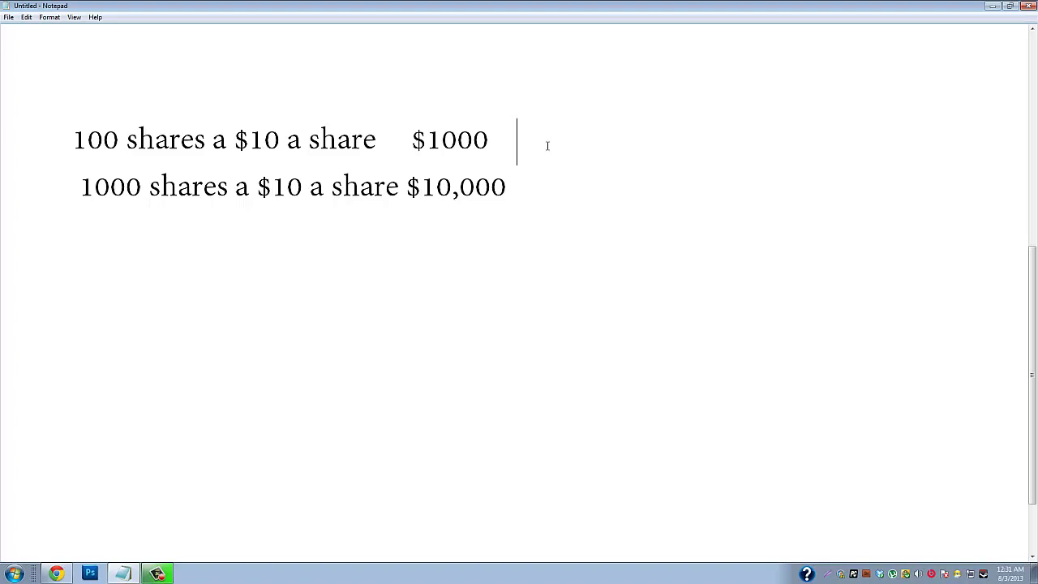
Add 'up $1 profit $100' and 'up $1 profit $1000' to the two example lines
type("up ")
type("41")
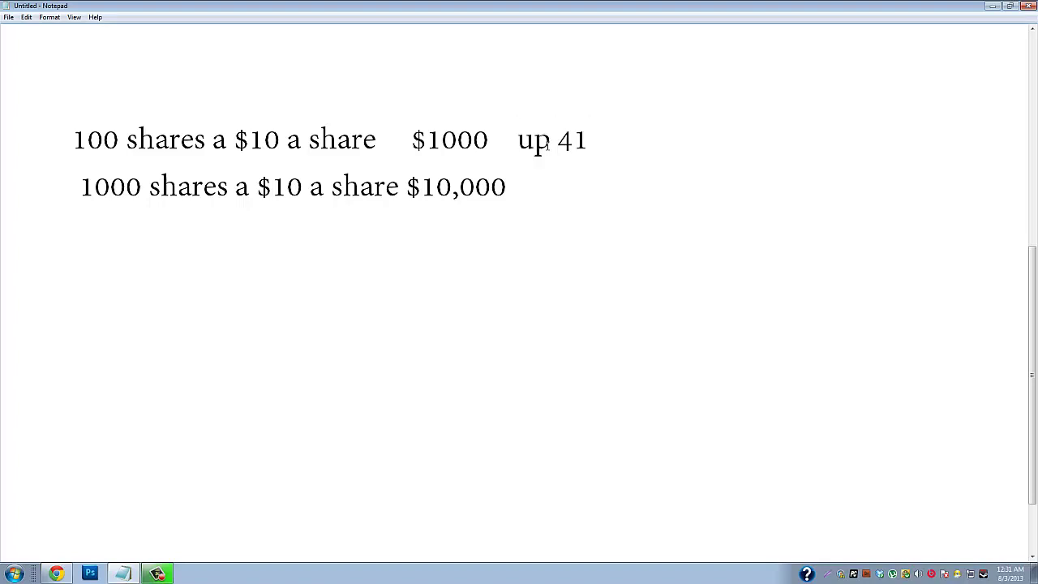
key("BackSpace")
key("BackSpace")
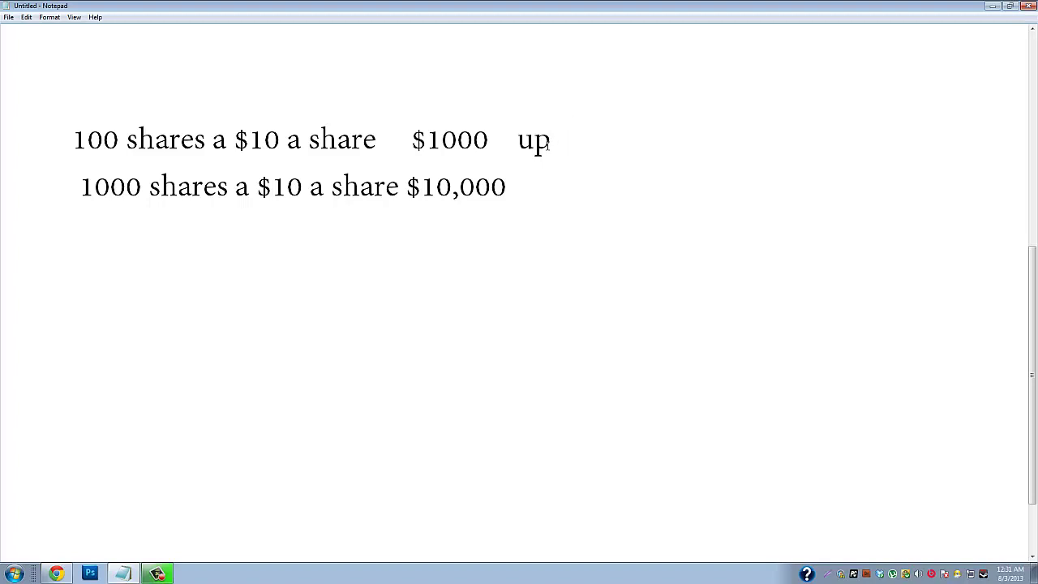
type(" $1")
type("  prof")
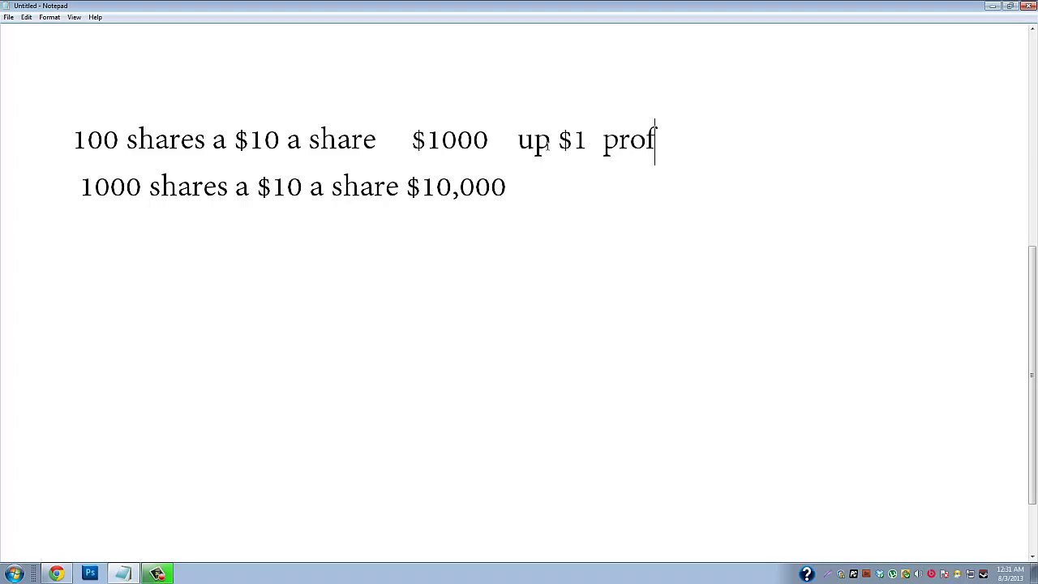
type("it ")
type("  100")
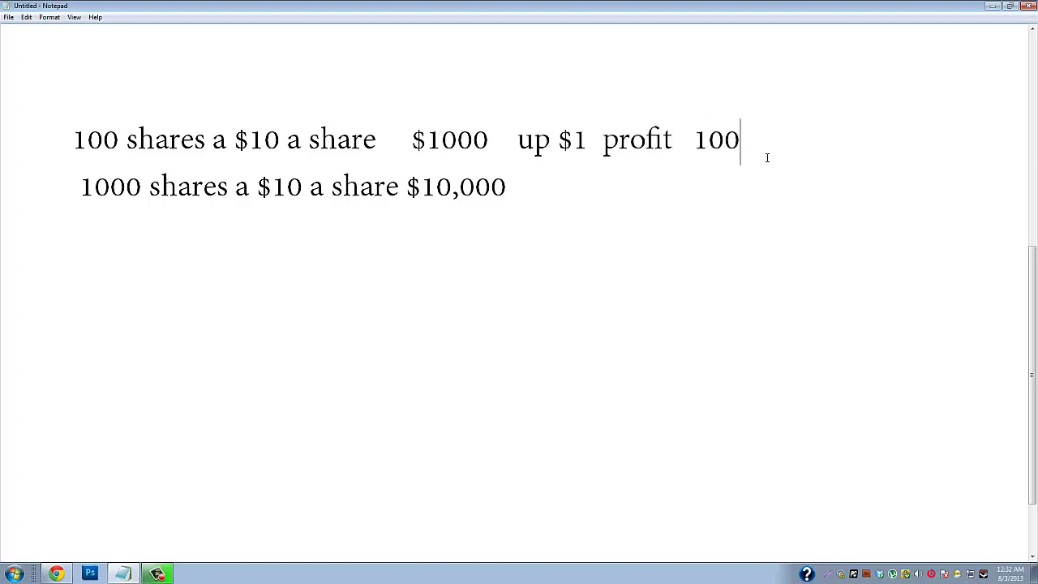
left_click(694, 138)
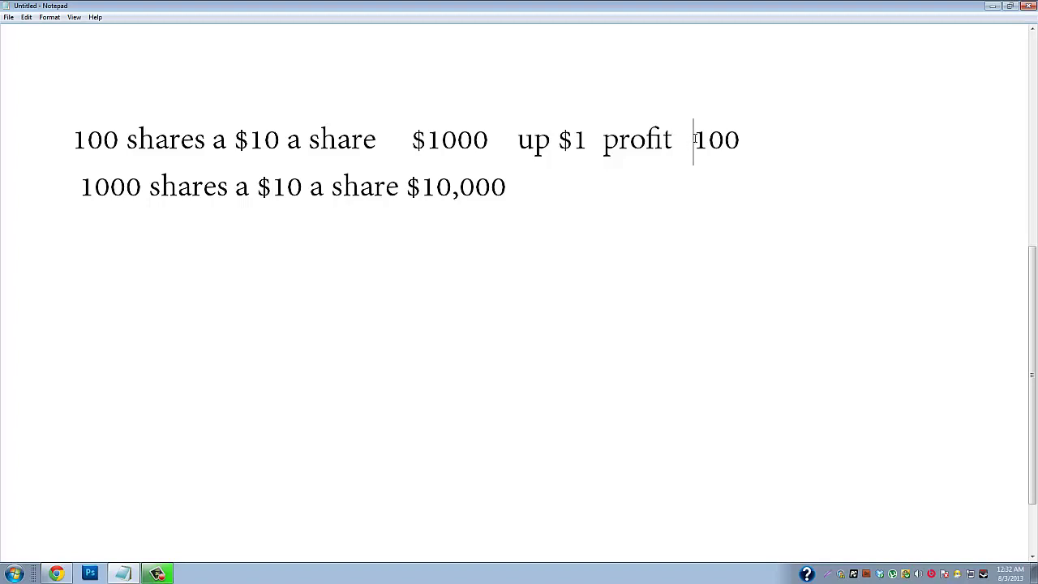
type("$10,000")
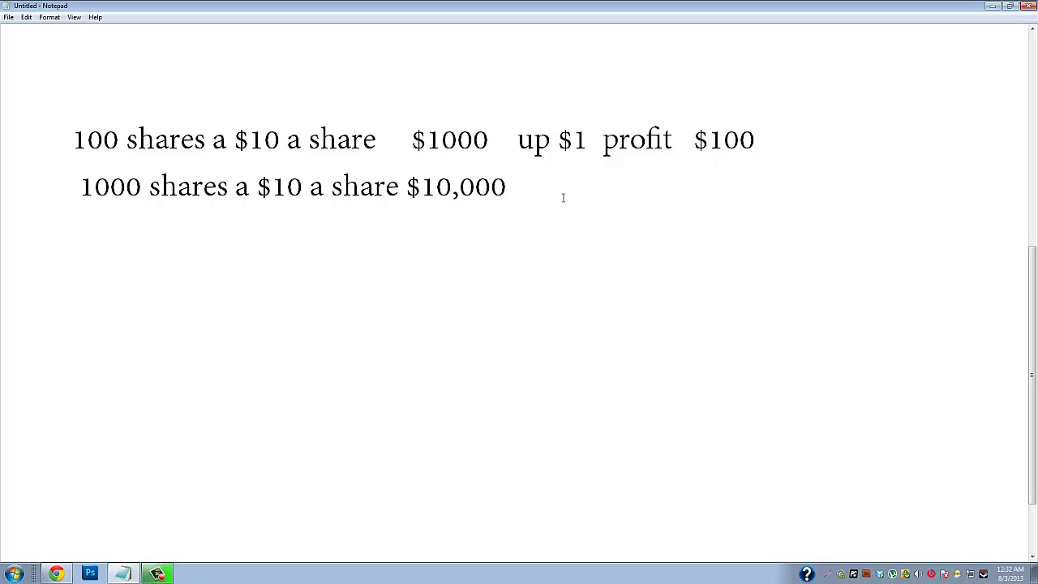
type("  up ")
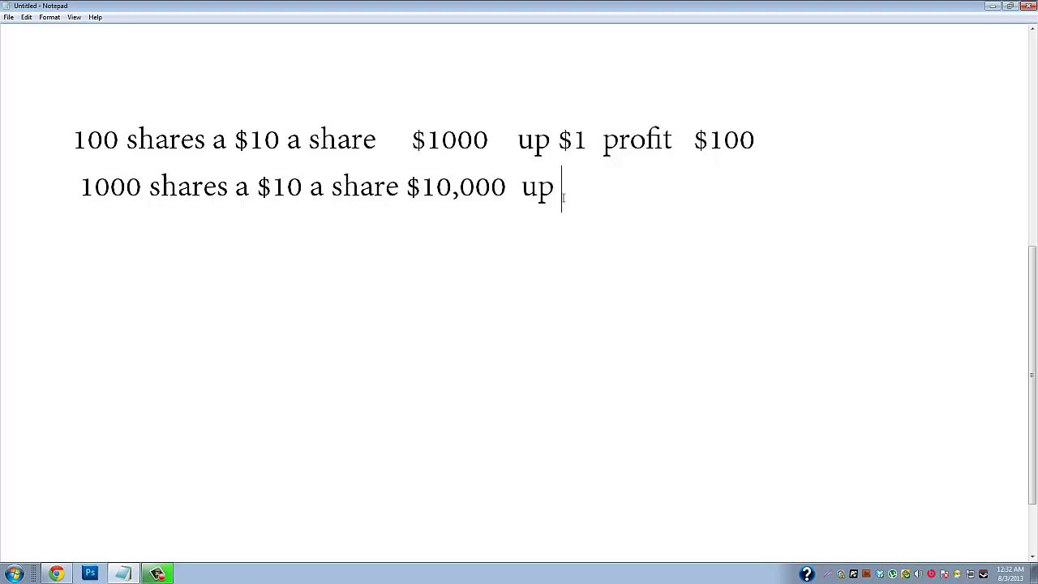
type("$1 ")
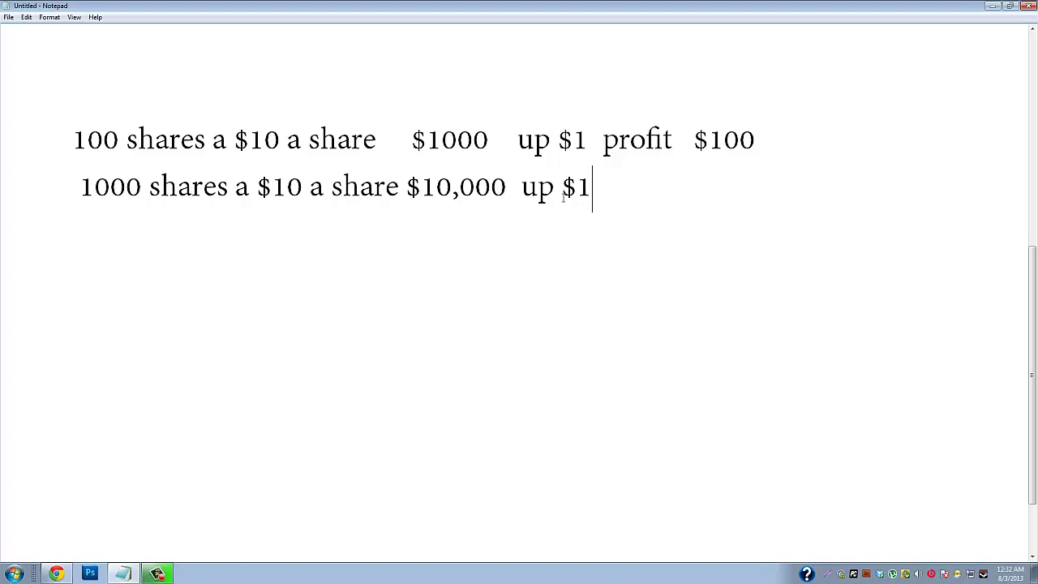
type("pr")
type("ofit ")
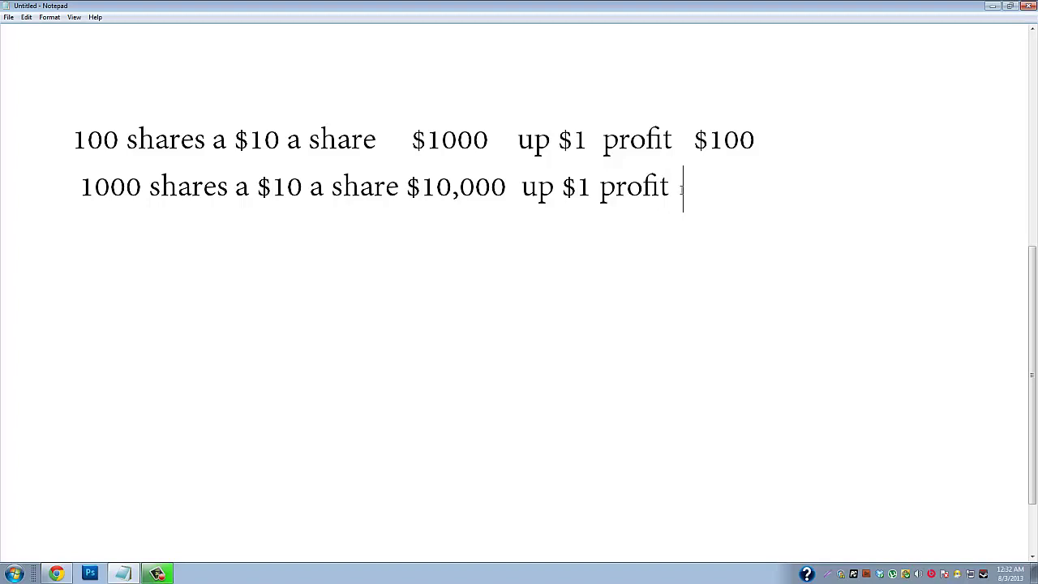
type(" $1")
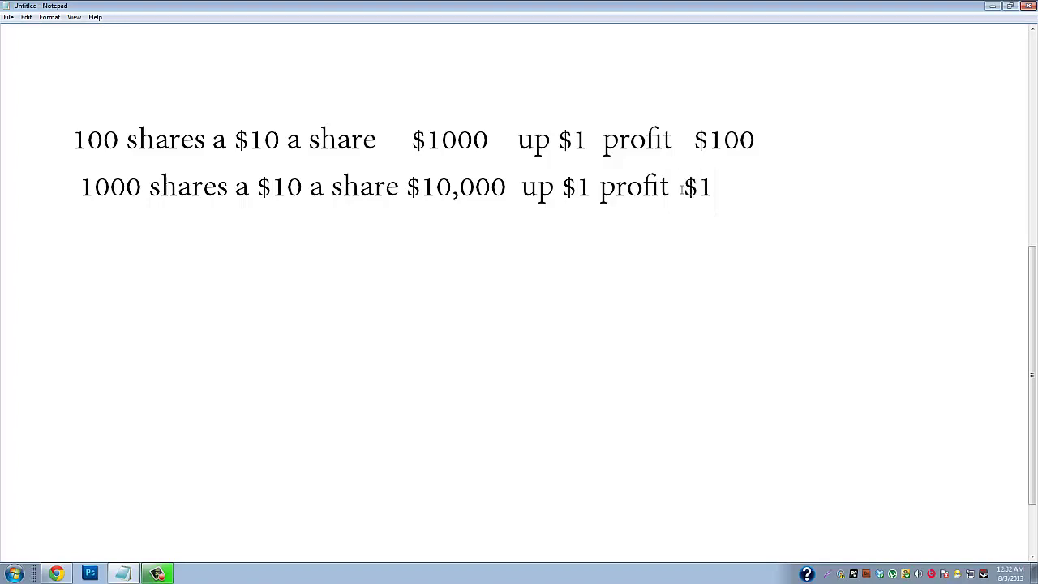
type("000")
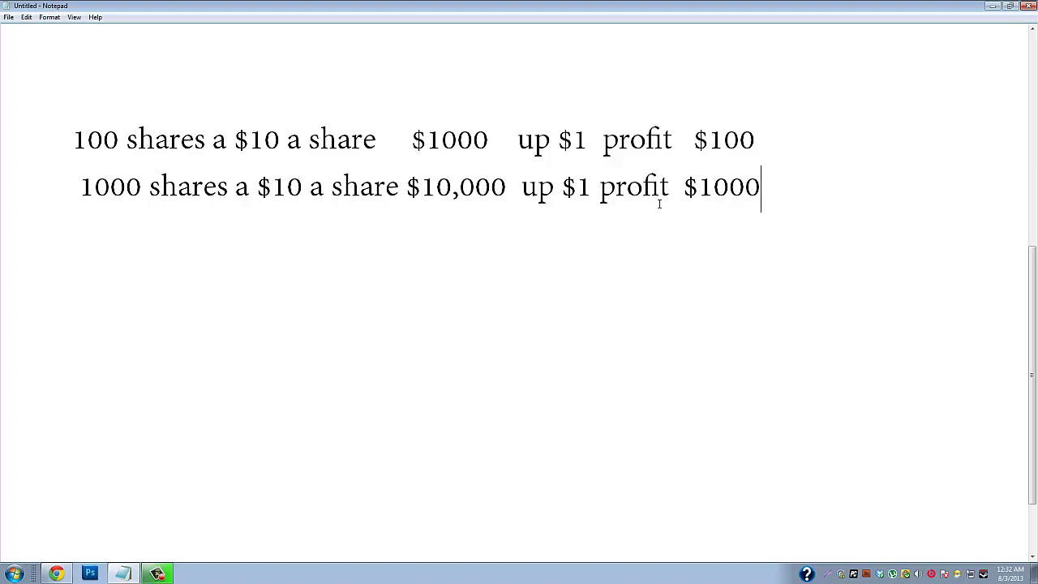
Copy both example lines and paste them below the originals
key("Return")
key("Return")
left_click_drag(65, 129, 793, 201)
right_click(631, 197)
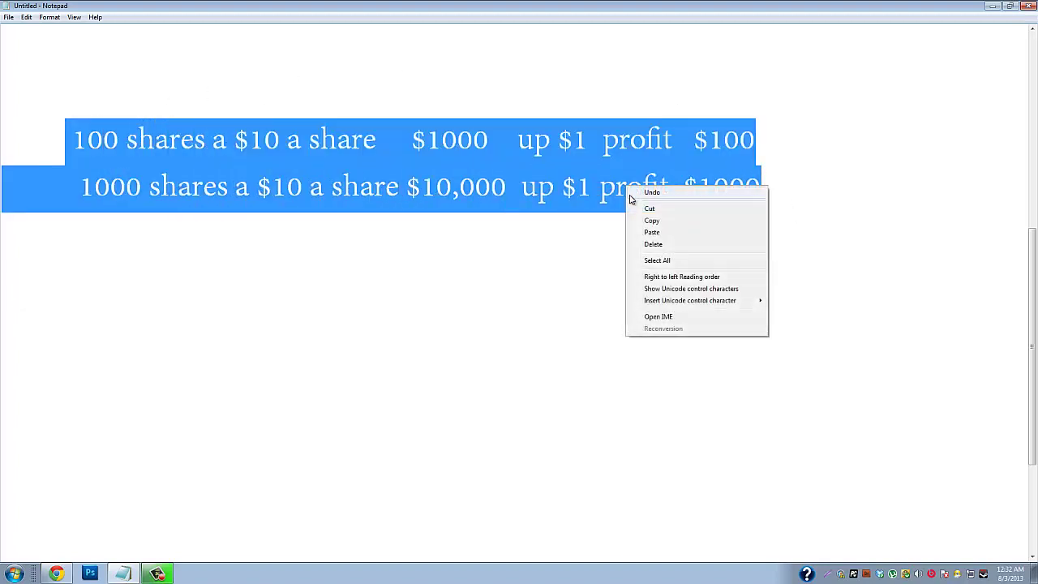
left_click(651, 220)
left_click(95, 280)
right_click(96, 279)
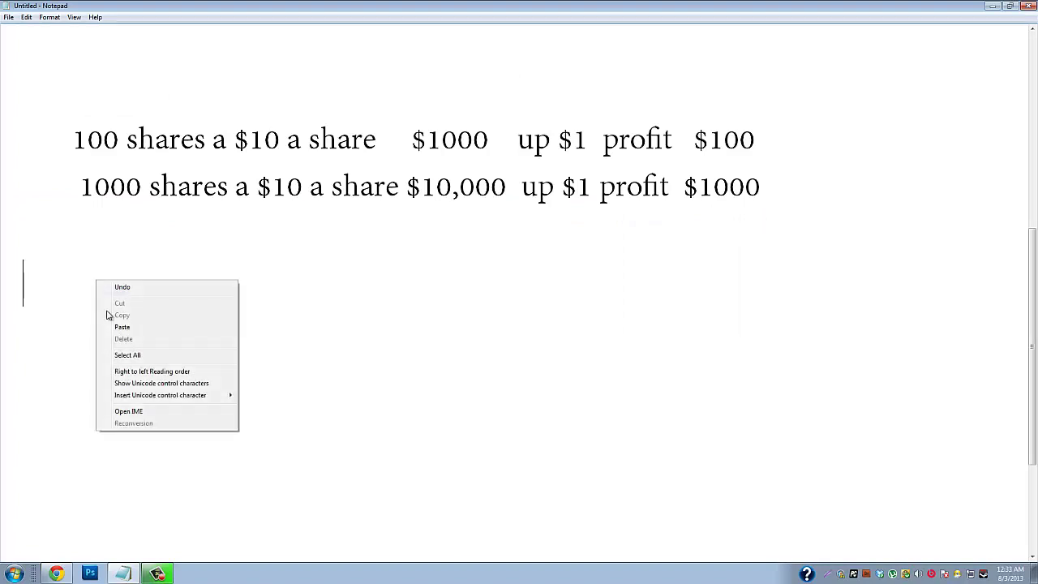
left_click(114, 326)
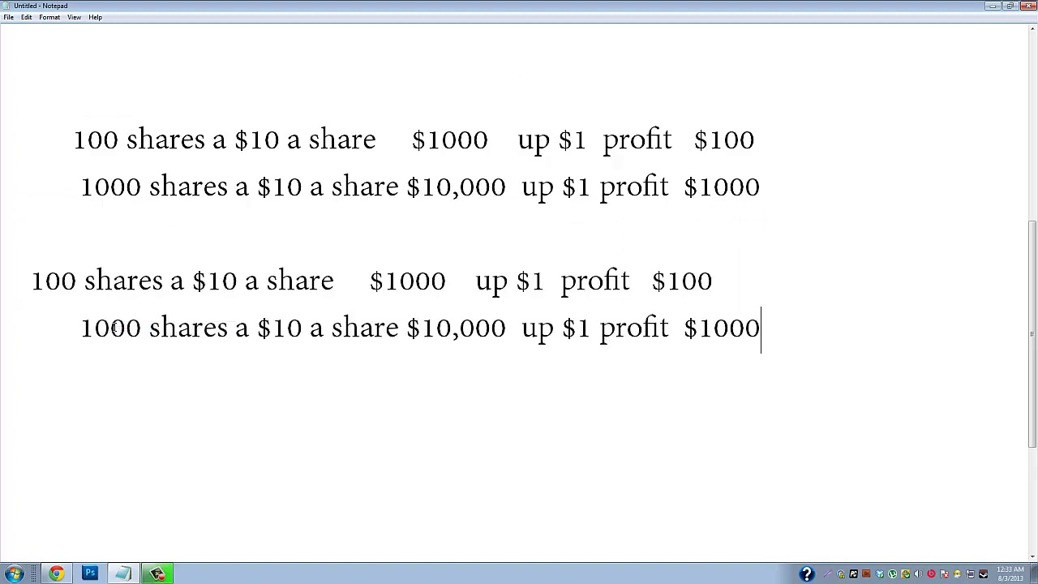
Change the copied 100-share line to 'down $1 loss $100'
left_click(507, 282)
key("BackSpace")
key("BackSpace")
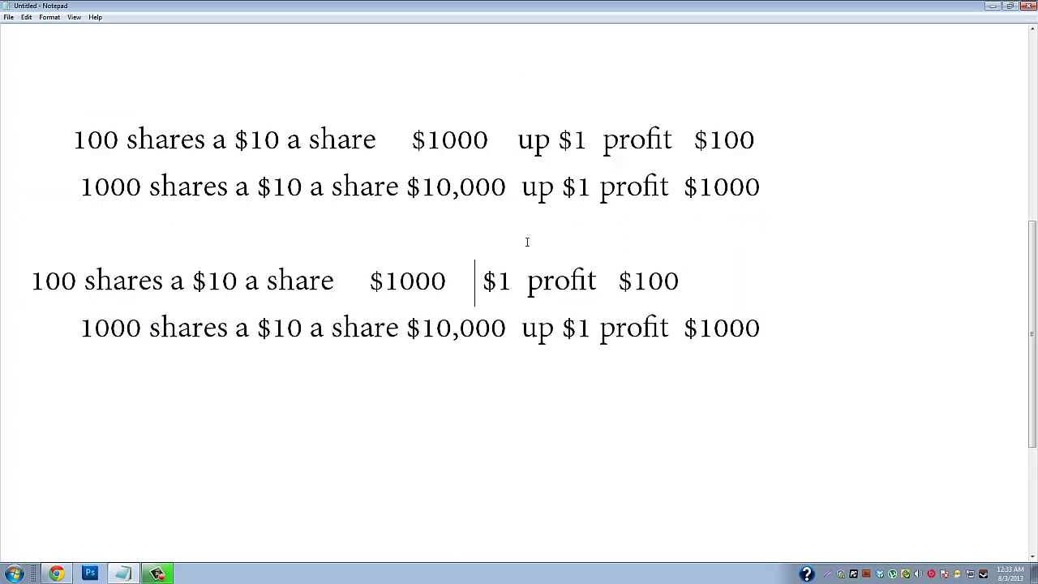
type("down")
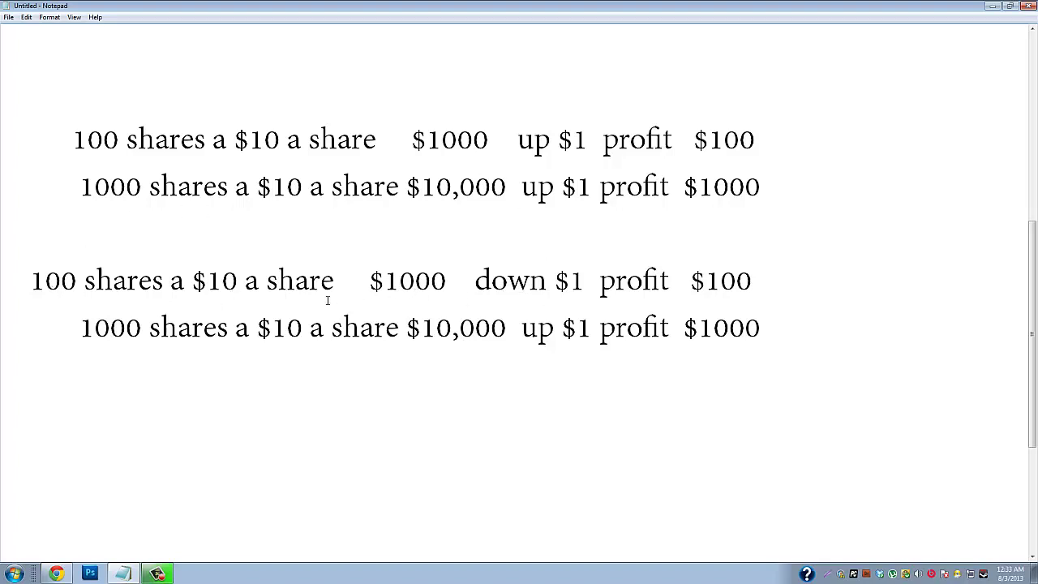
left_click(672, 279)
key("BackSpace")
key("BackSpace")
key("BackSpace")
key("BackSpace")
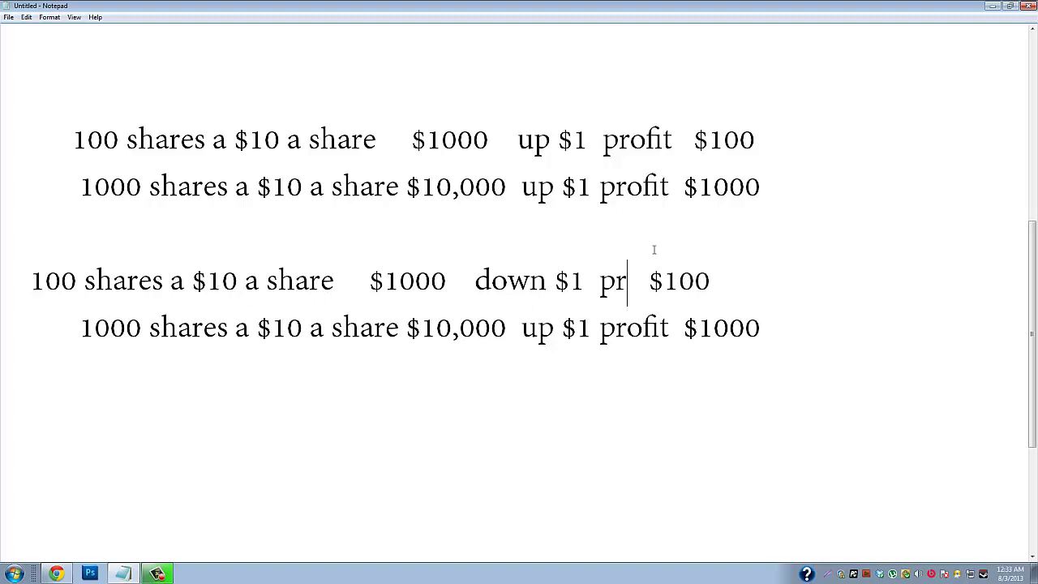
Change the copied 1000-share line to 'down $1 loss $1000', then add '10000 1000 value of stock'
key("BackSpace")
key("BackSpace")
type("loss")
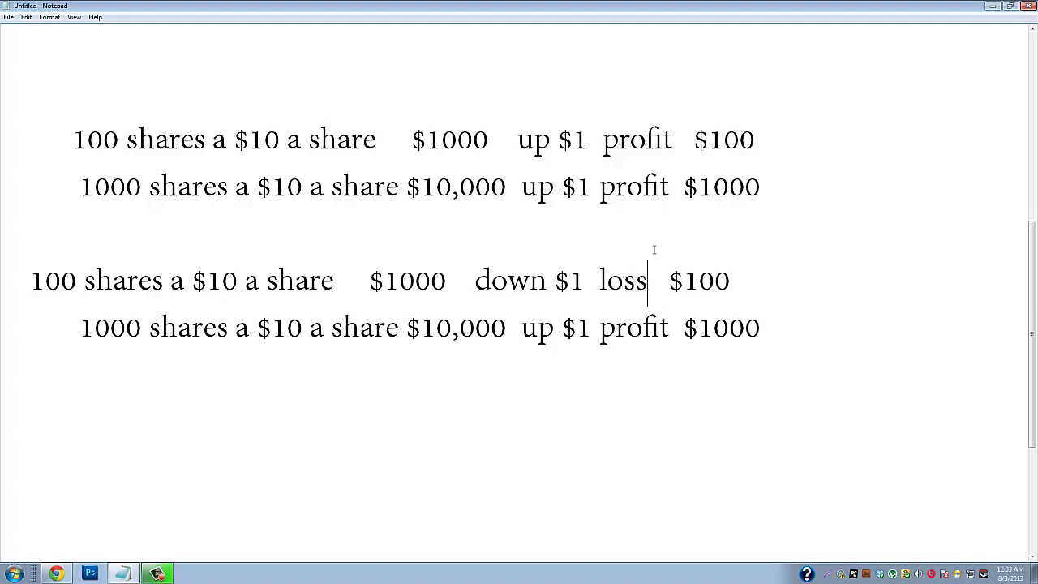
left_click(673, 327)
key("BackSpace")
key("BackSpace")
key("BackSpace")
key("BackSpace")
key("BackSpace")
key("BackSpace")
type("lo")
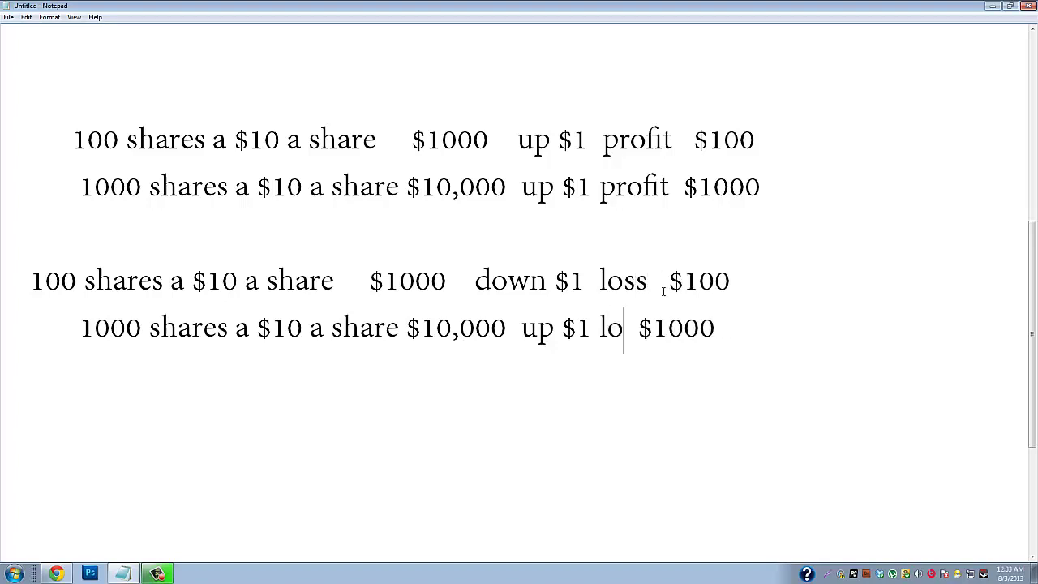
type("ss")
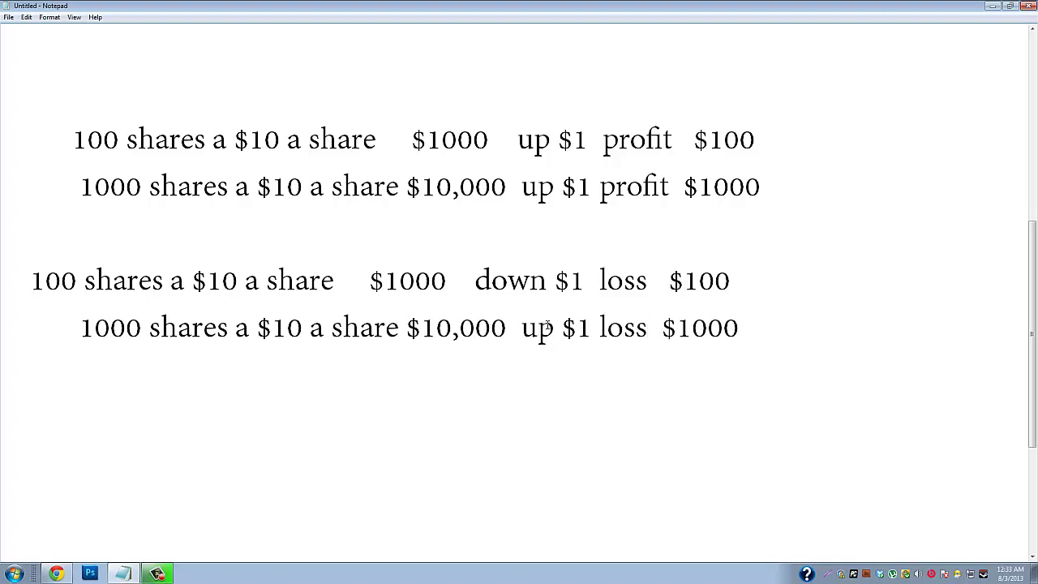
left_click(554, 328)
key("BackSpace")
key("BackSpace")
type("do")
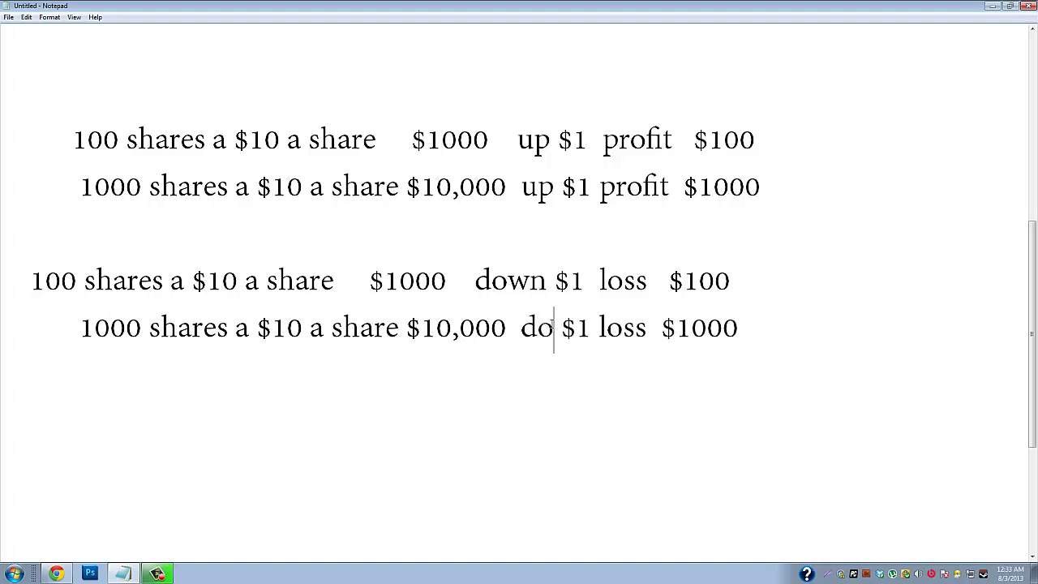
type("wn")
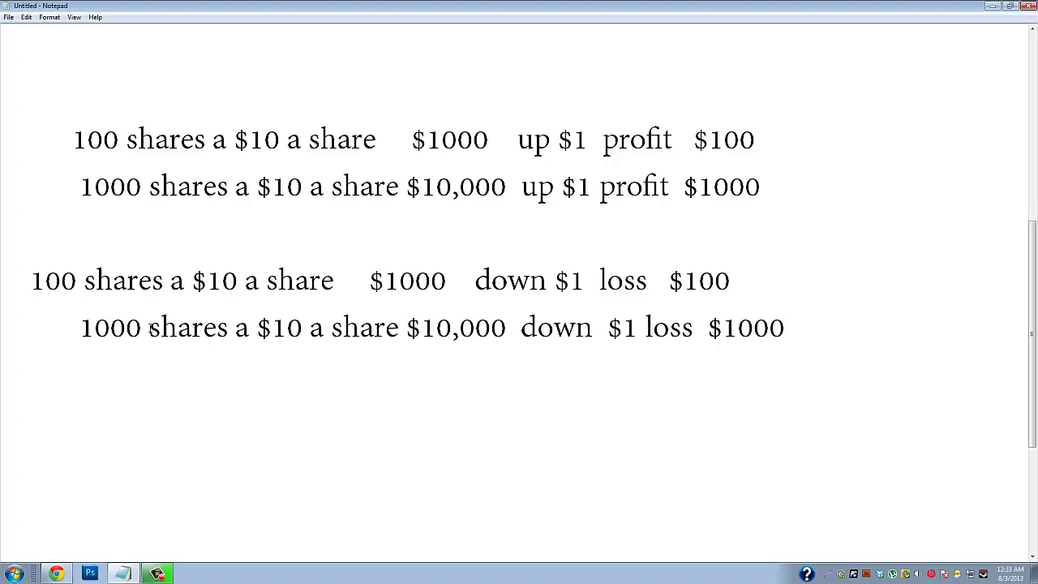
left_click(809, 331)
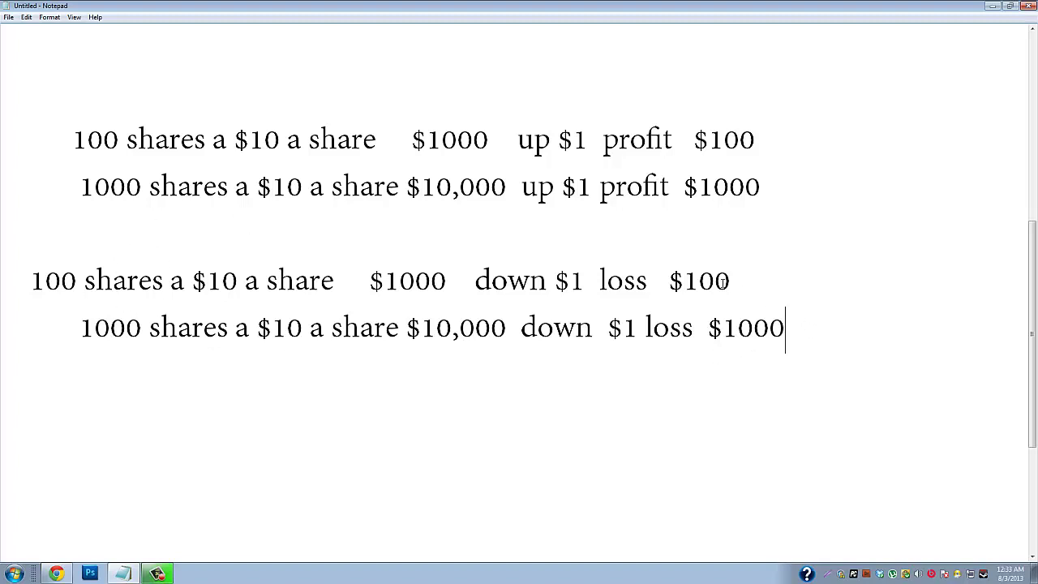
key("Return")
key("Return")
type("10000")
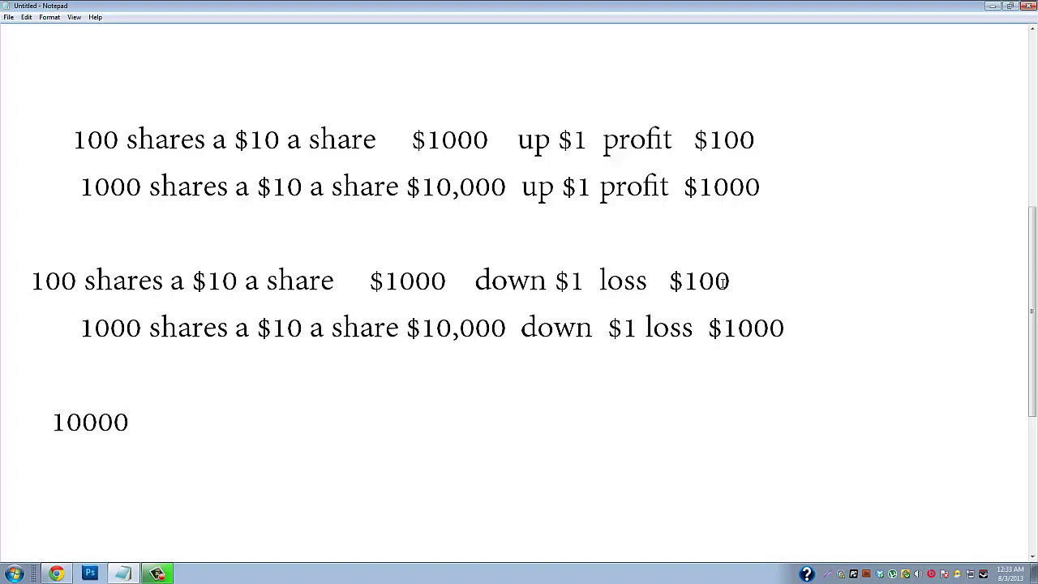
type("           1000 ")
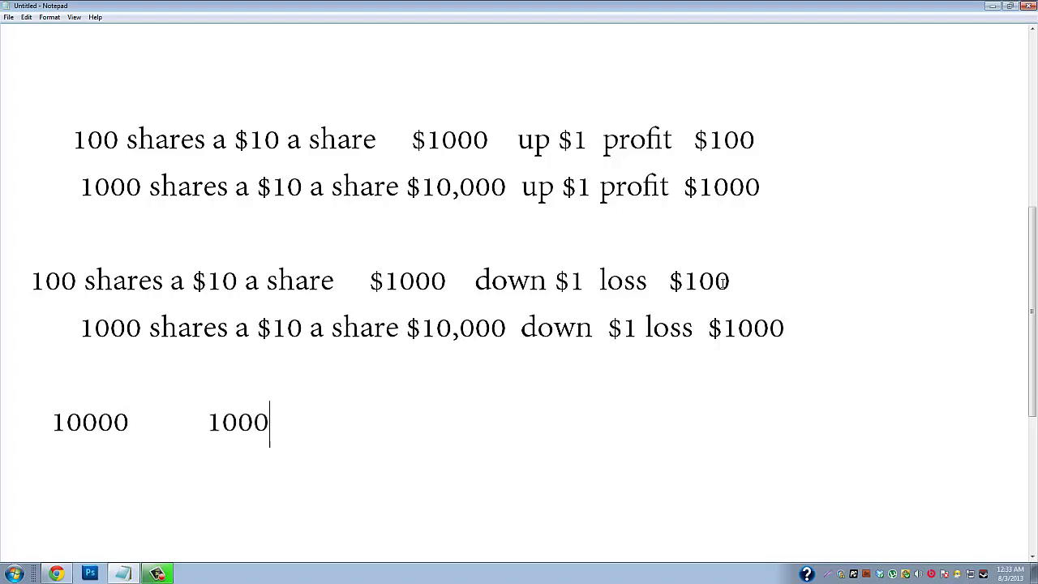
type("va")
type("lue of st")
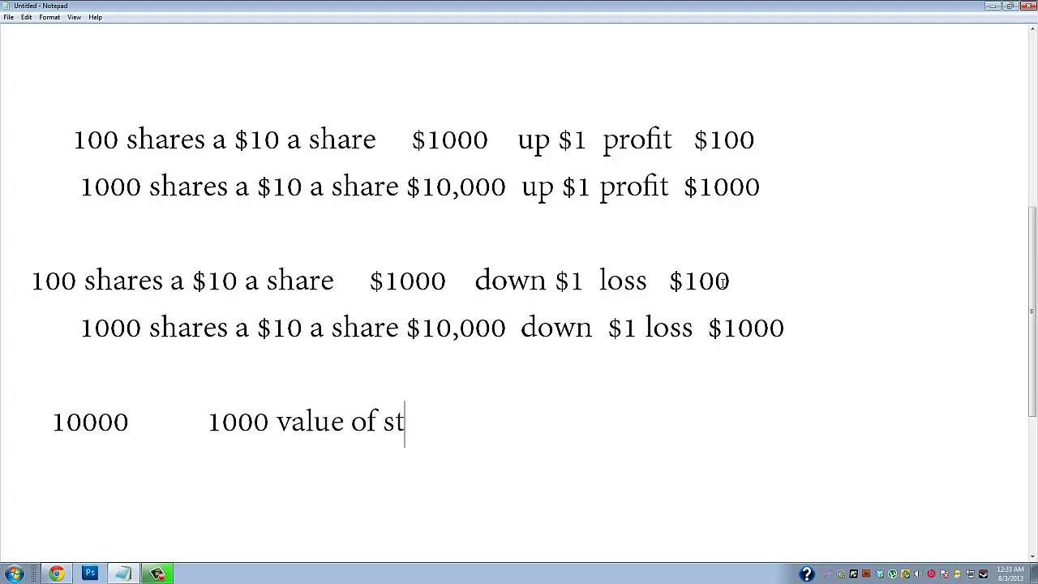
type("ock")
Add the line '9000 for other trades' below '10000 1000 value of stock'
key("Return")
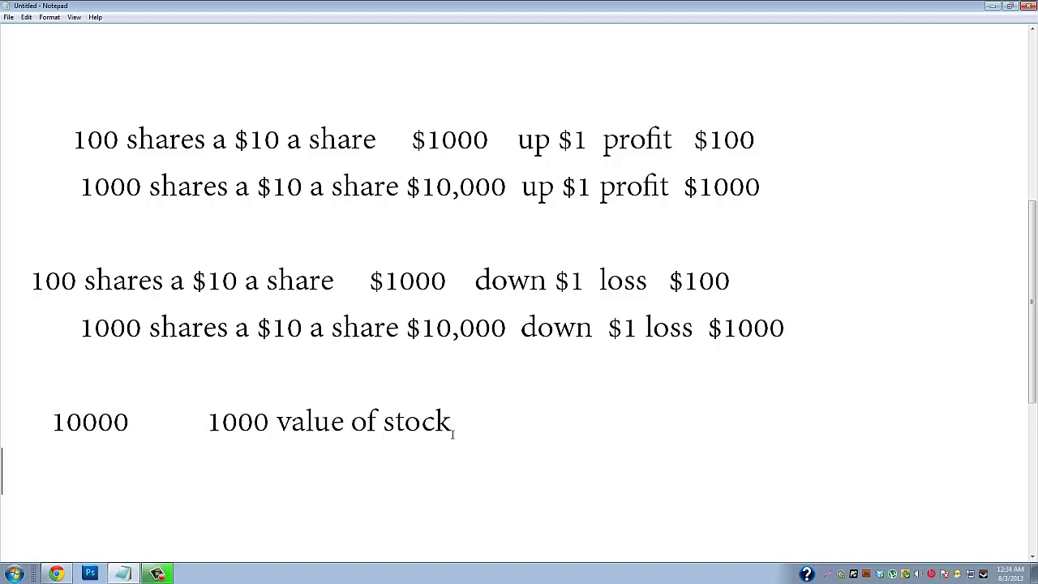
type("900")
type("0 for o")
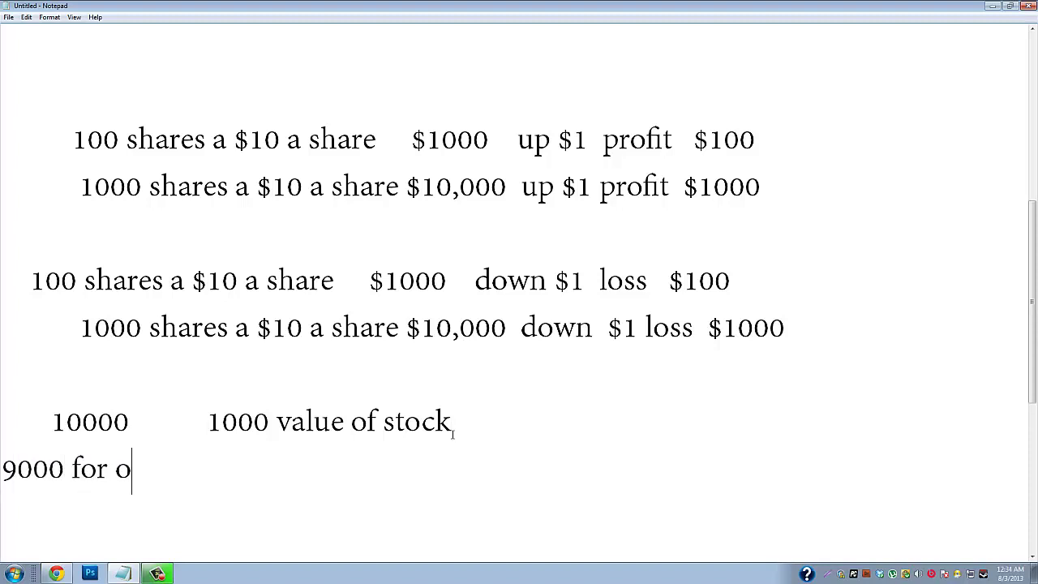
type("ther trades")
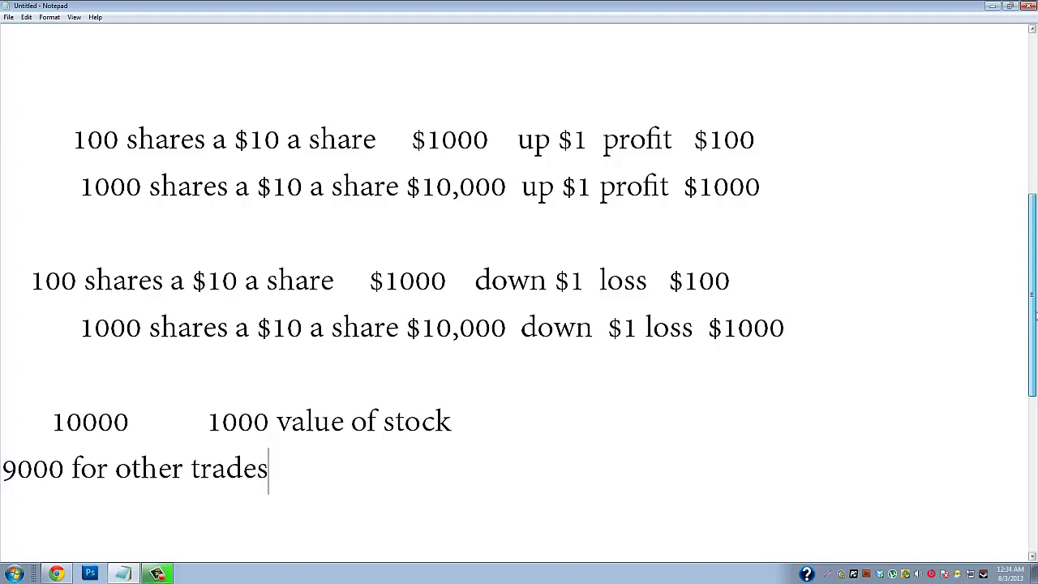
Scroll to the top to review the lot, penny stock and Berkshire notes
left_click_drag(1036, 316, 1035, 210)
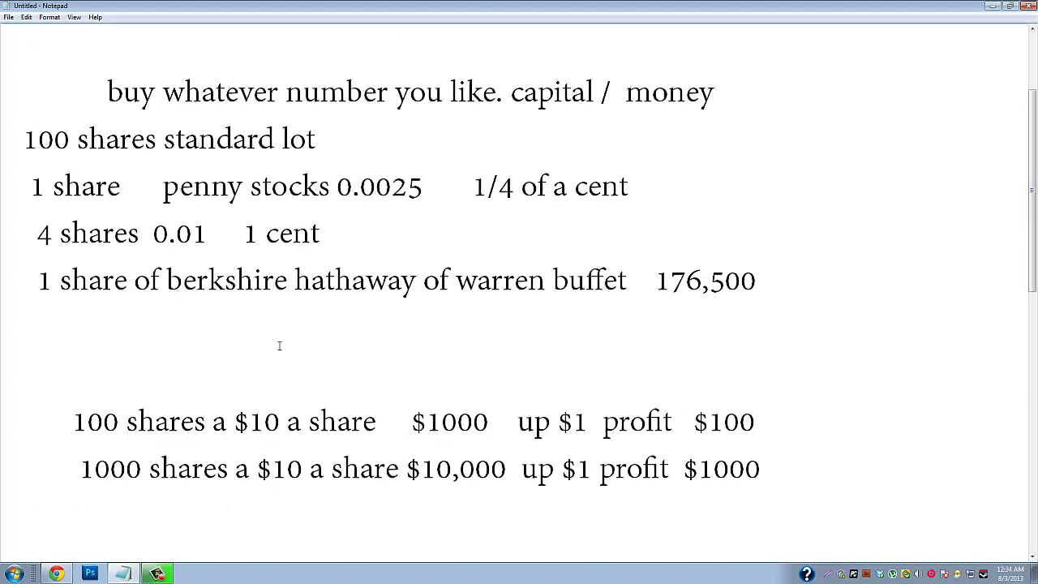